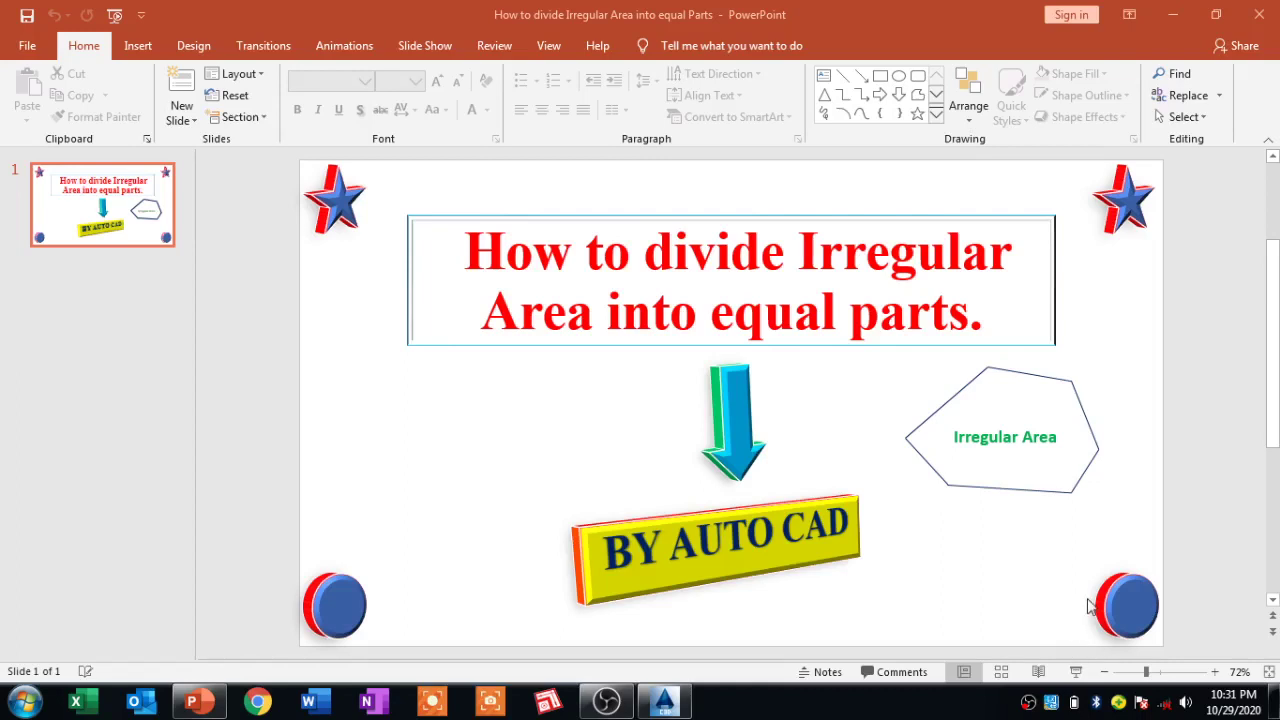
# - Present the title slide on dividing an irregular area, then switch to the Area 2.dwg drawing
pyautogui.click(1076, 671)
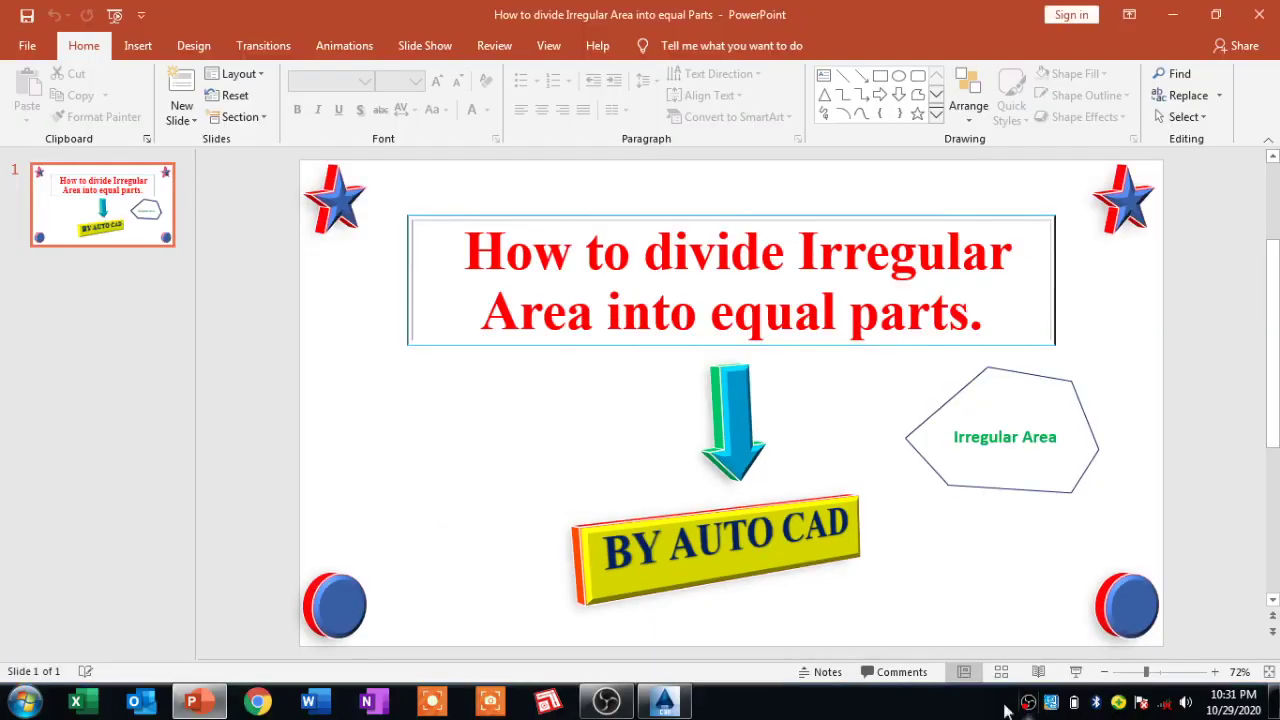
pyautogui.click(663, 700)
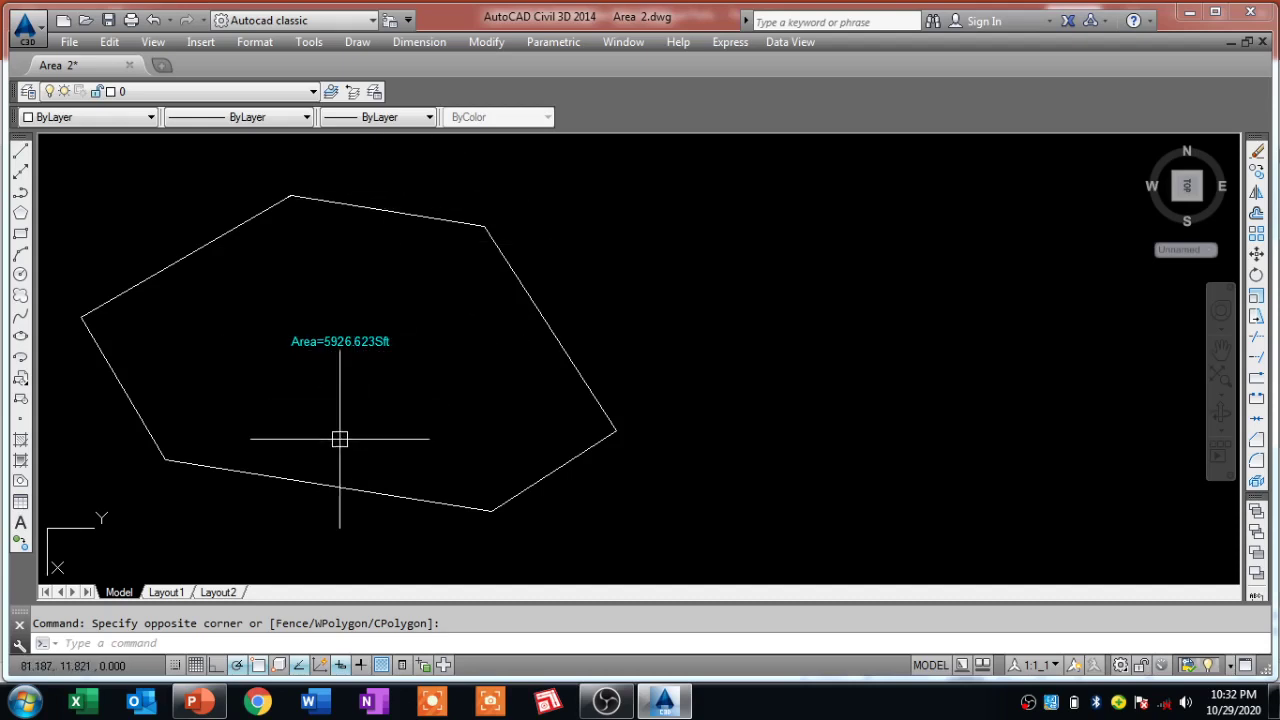
# - Check the polygon's edge, then enter BO to open Boundary Creation with Polyline object type
pyautogui.click(535, 301)
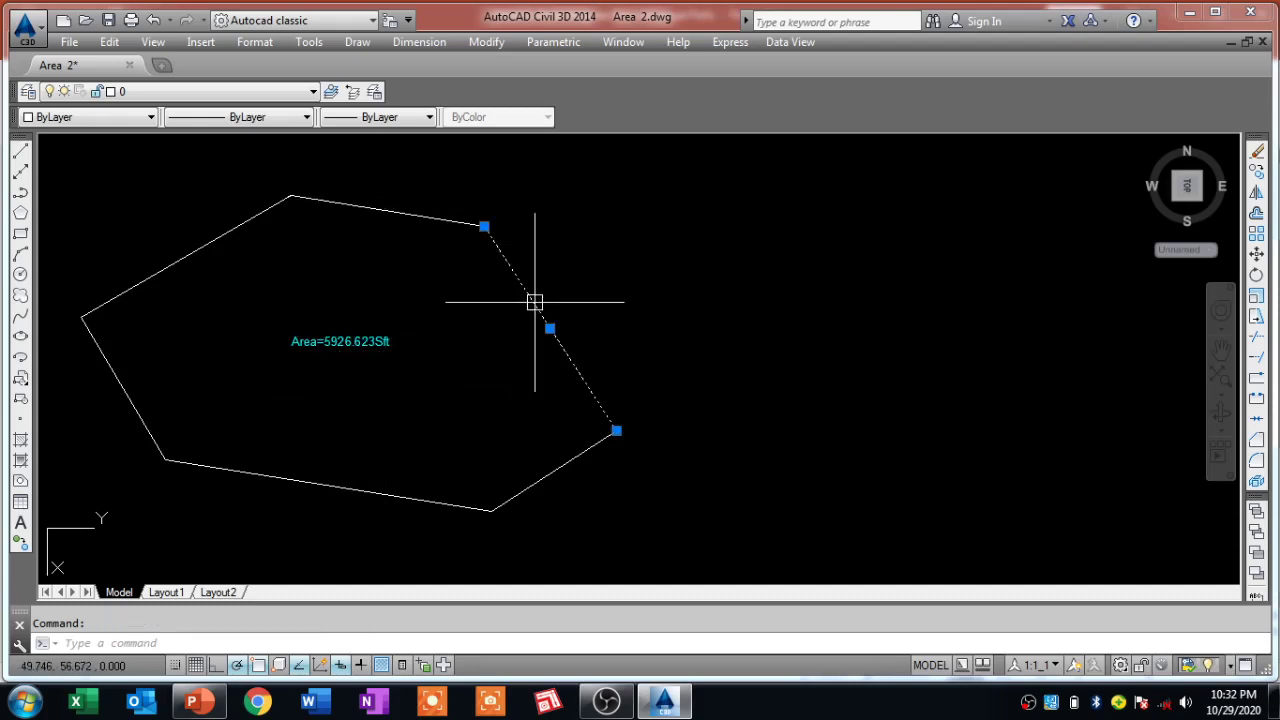
pyautogui.press('Escape')
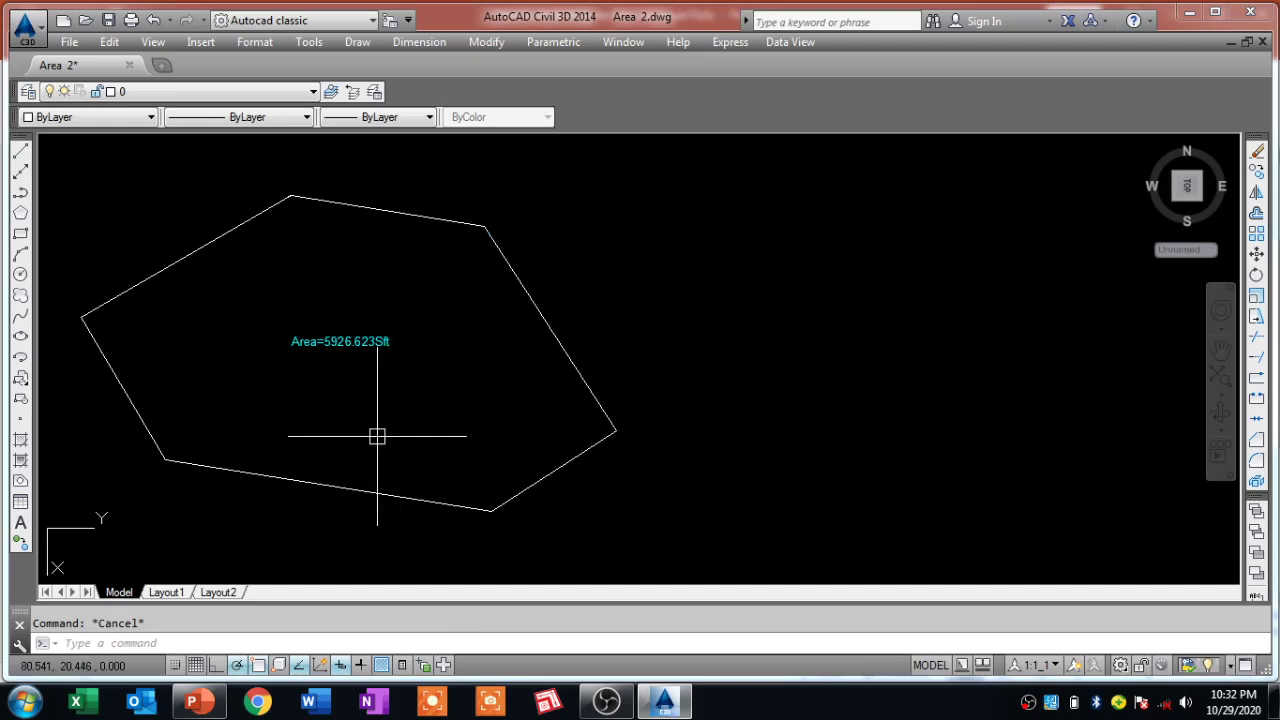
pyautogui.write('b')
pyautogui.write('o')
# - Pick a point inside the six-sided polygon to create one closed boundary polyline, then check it
pyautogui.press('Return')
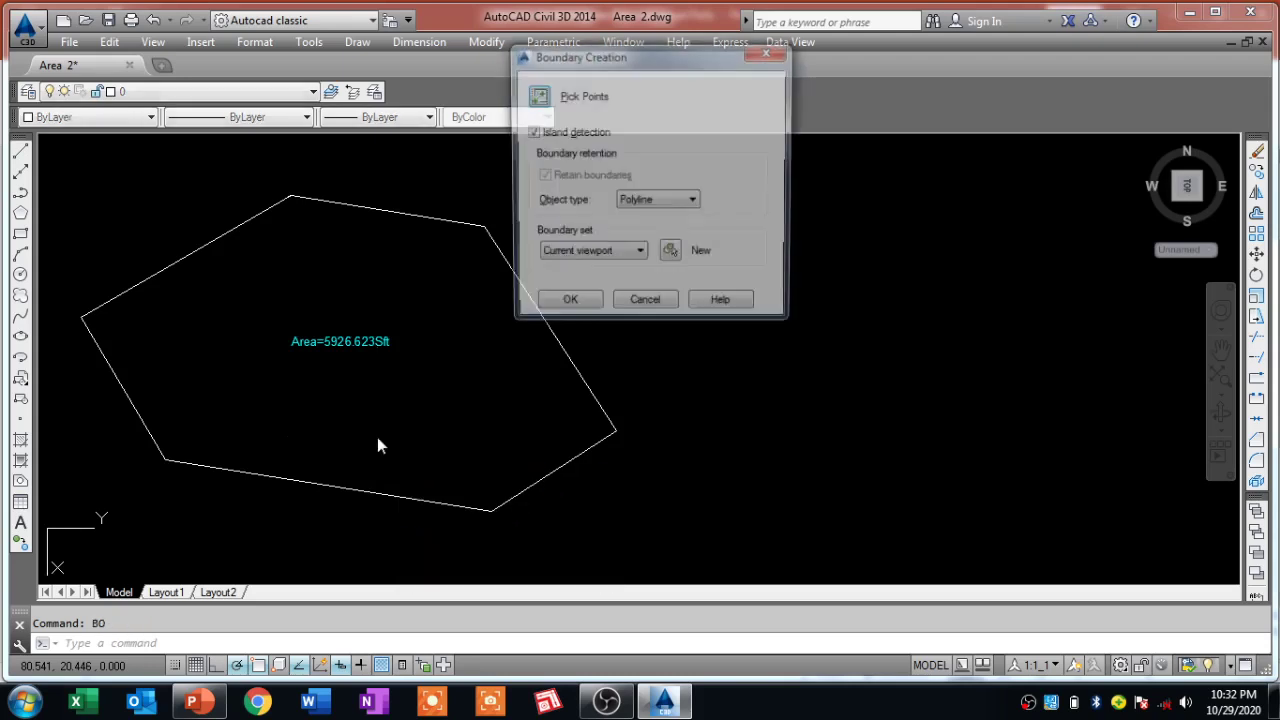
pyautogui.click(537, 94)
pyautogui.click(434, 398)
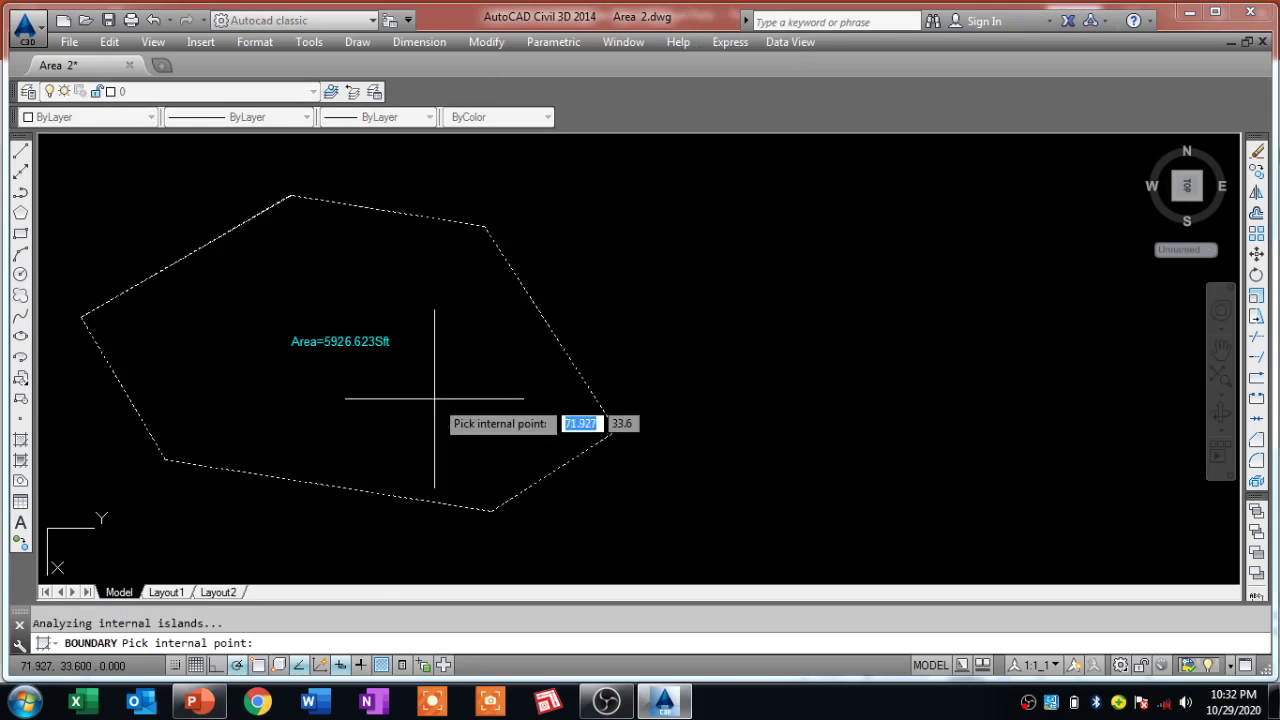
pyautogui.press('Return')
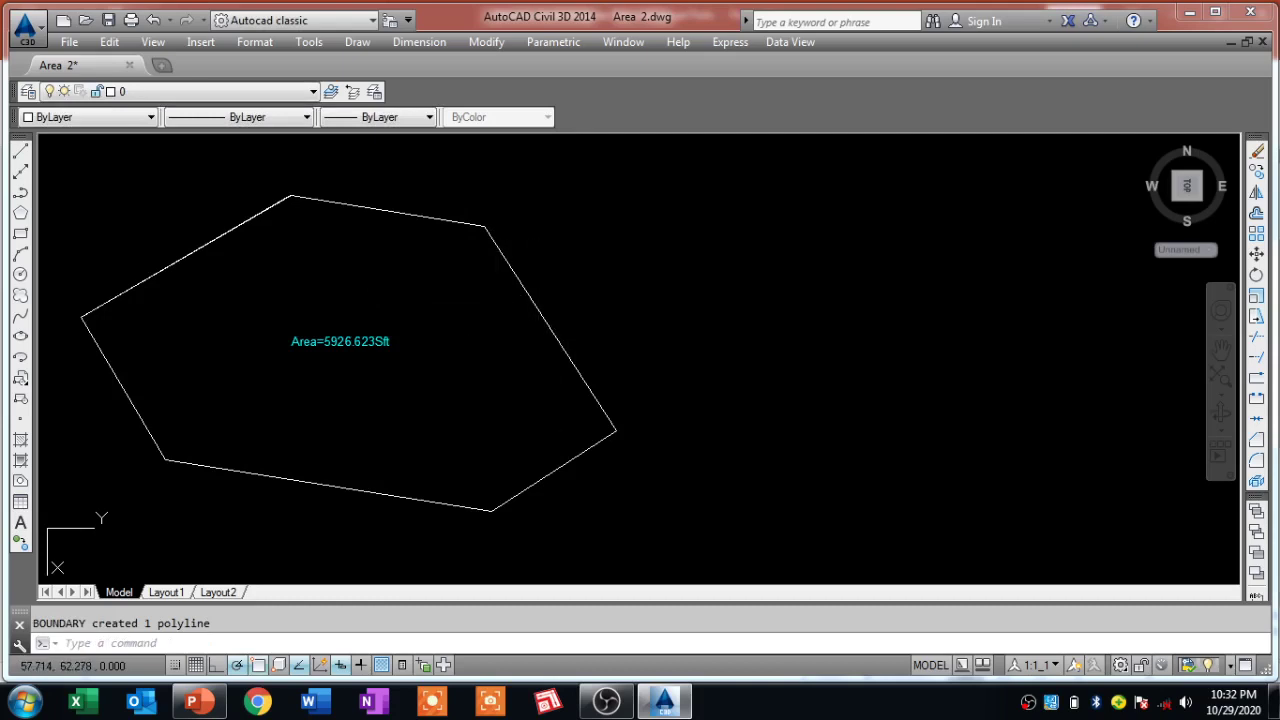
pyautogui.click(559, 337)
pyautogui.press('Escape')
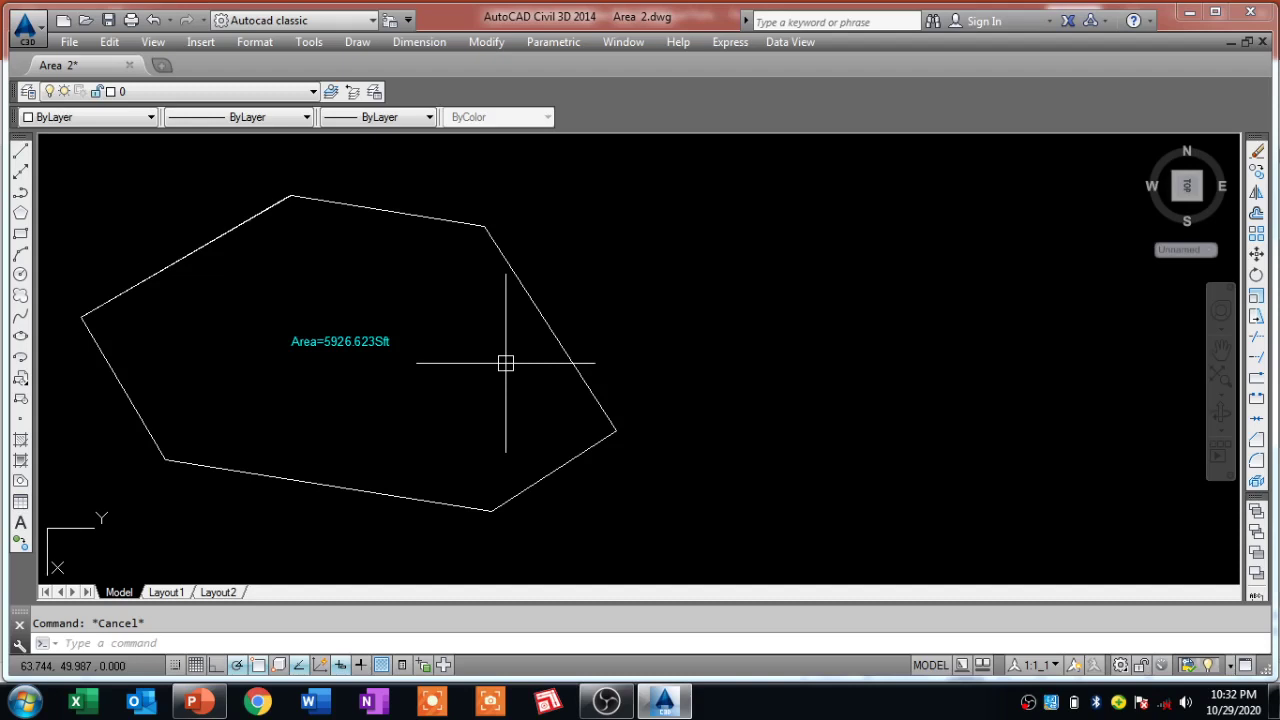
# - Draw an Ortho vertical line from above to below the polygon, just left of its top vertex
pyautogui.scroll(-3, 540, 390)
pyautogui.scroll(5, 506, 376)
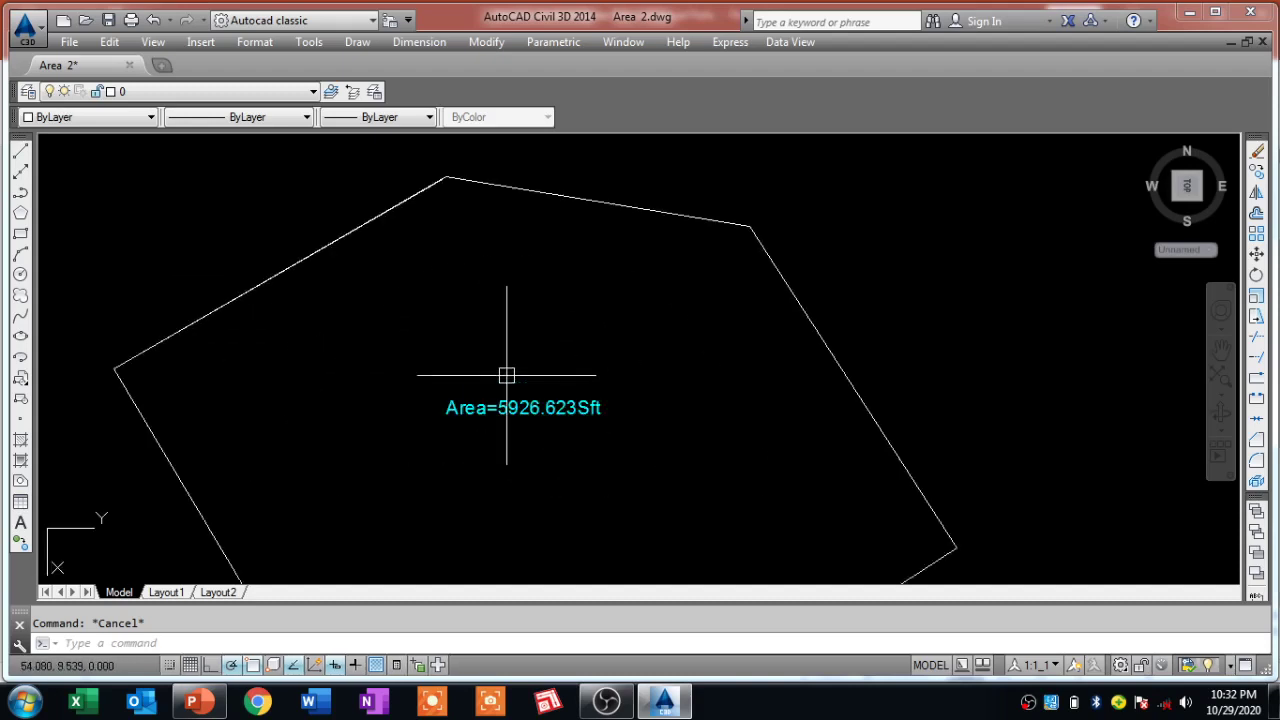
pyautogui.scroll(-2, 506, 376)
pyautogui.write('l')
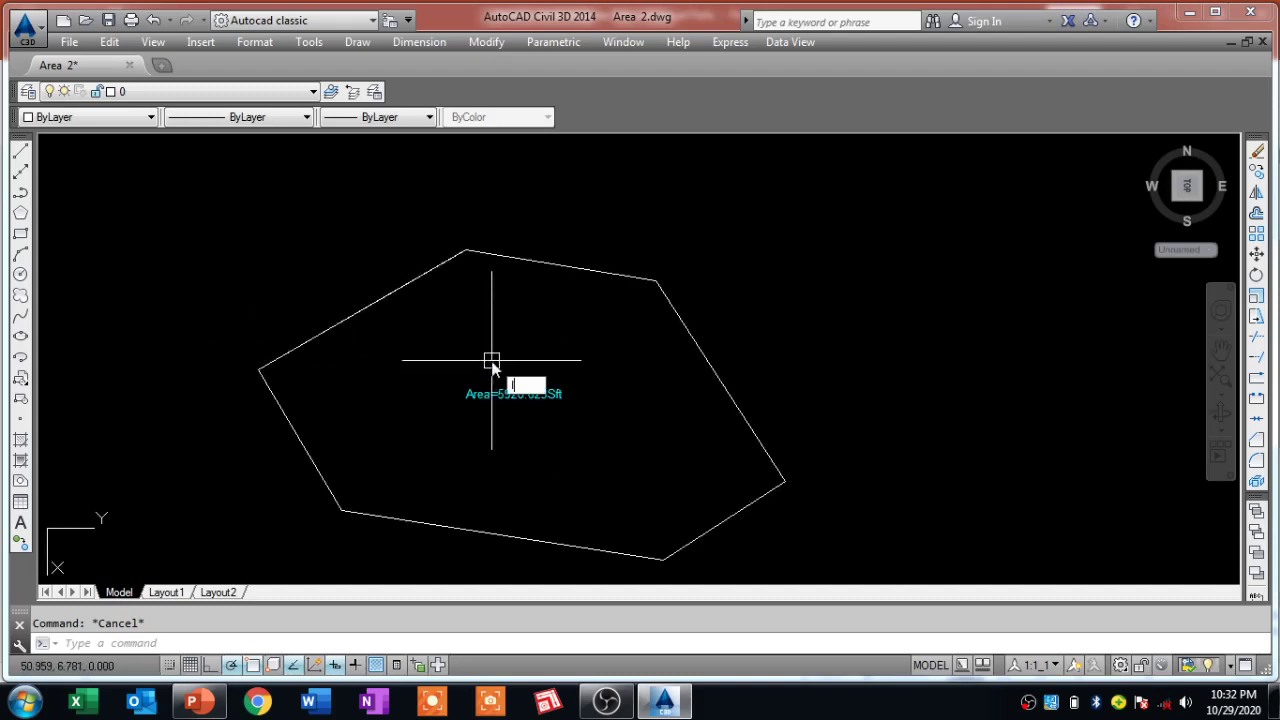
pyautogui.press('Return')
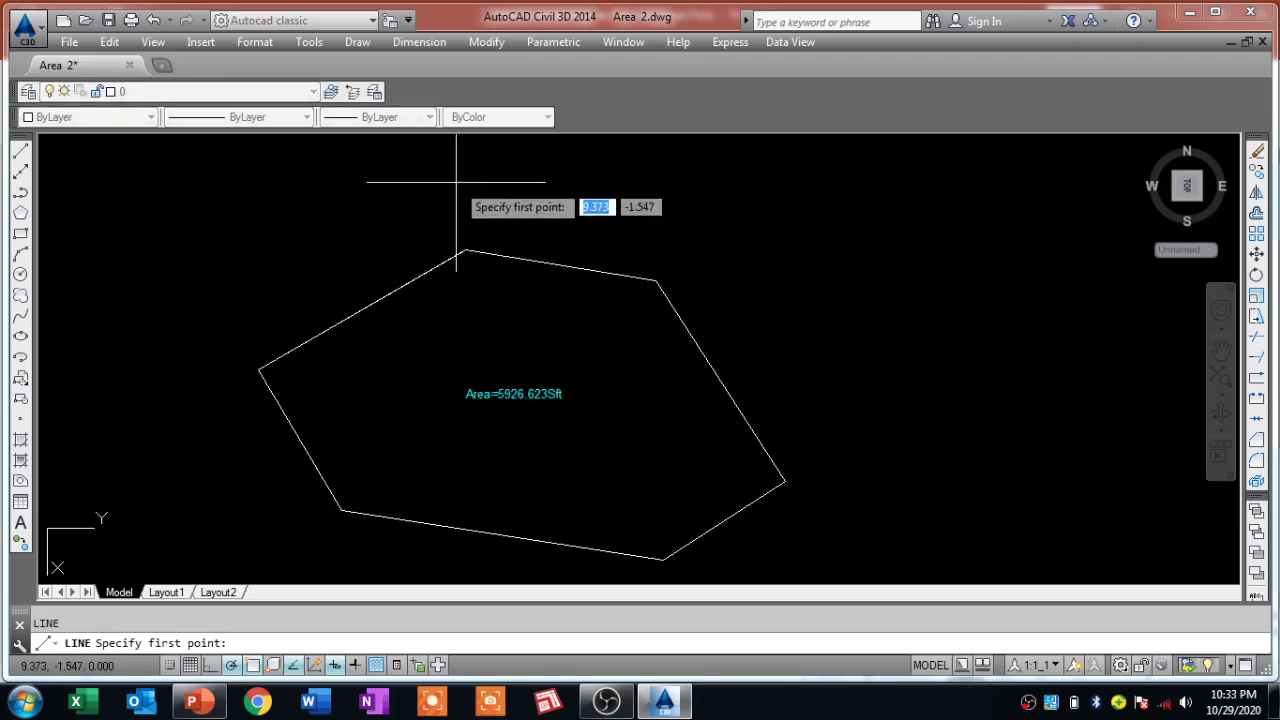
pyautogui.click(450, 175)
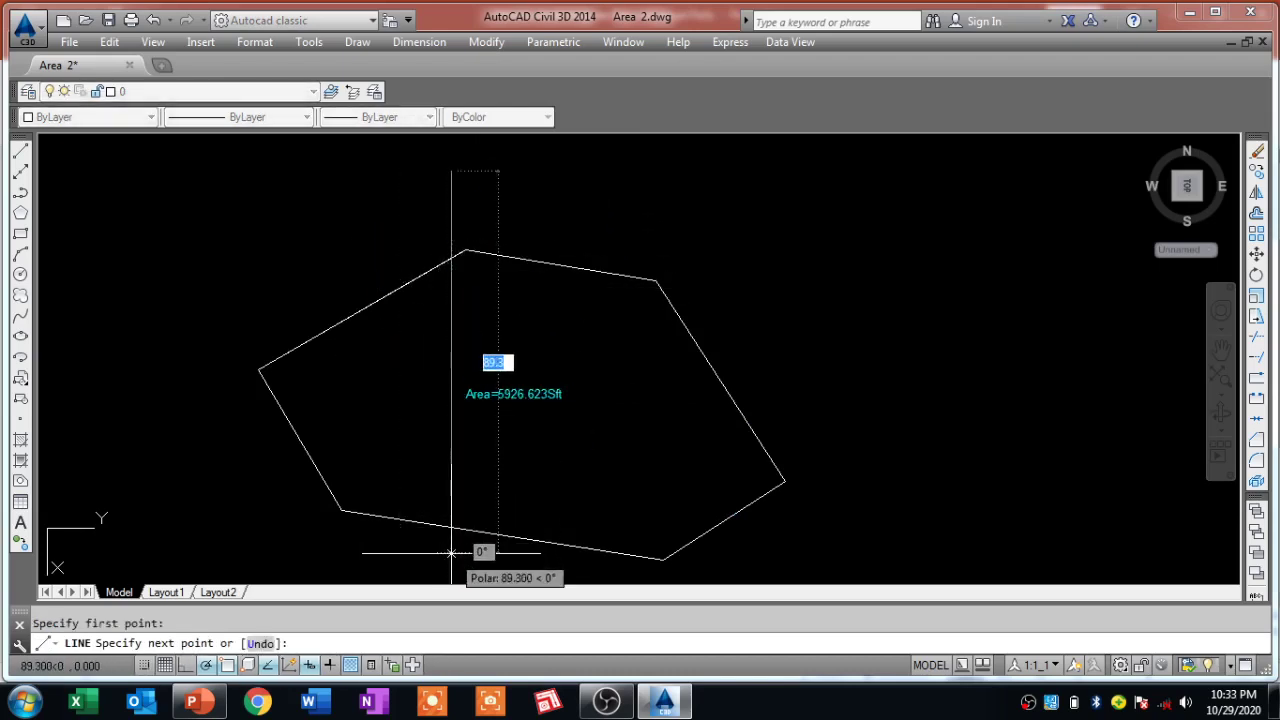
pyautogui.press('F8')
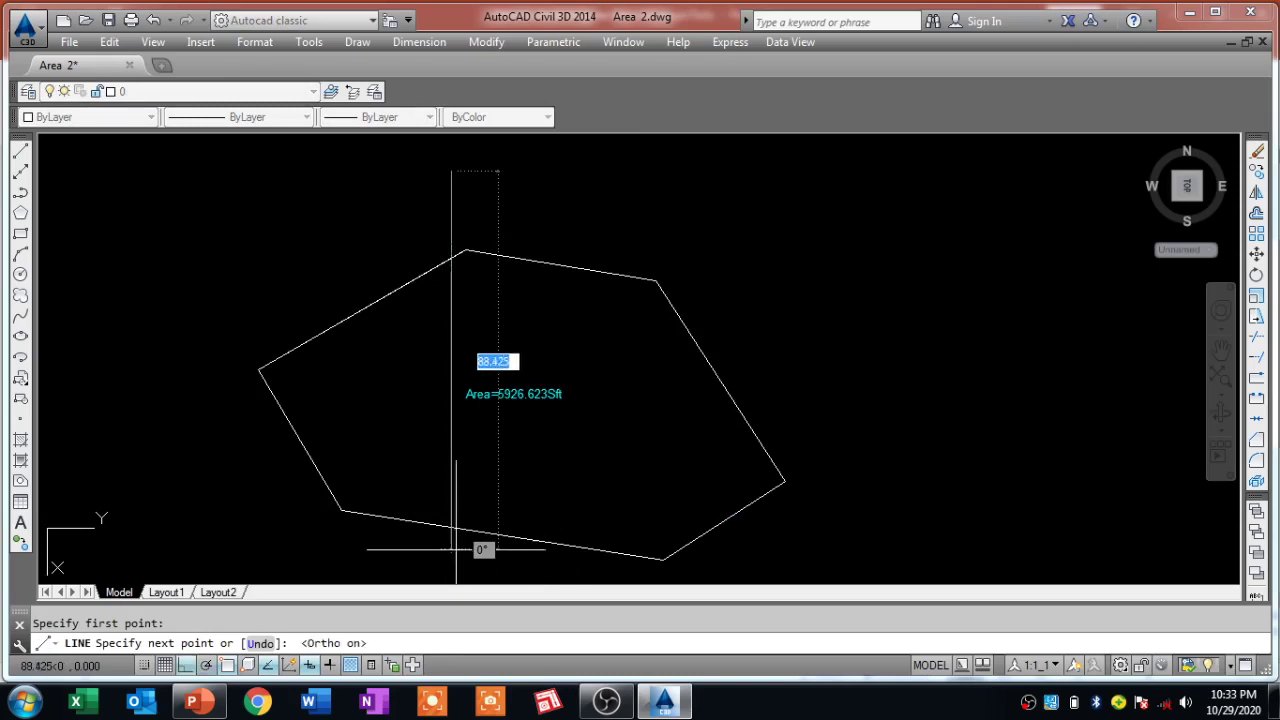
pyautogui.moveTo(454, 567); pyautogui.dragTo(454, 470, button='middle')
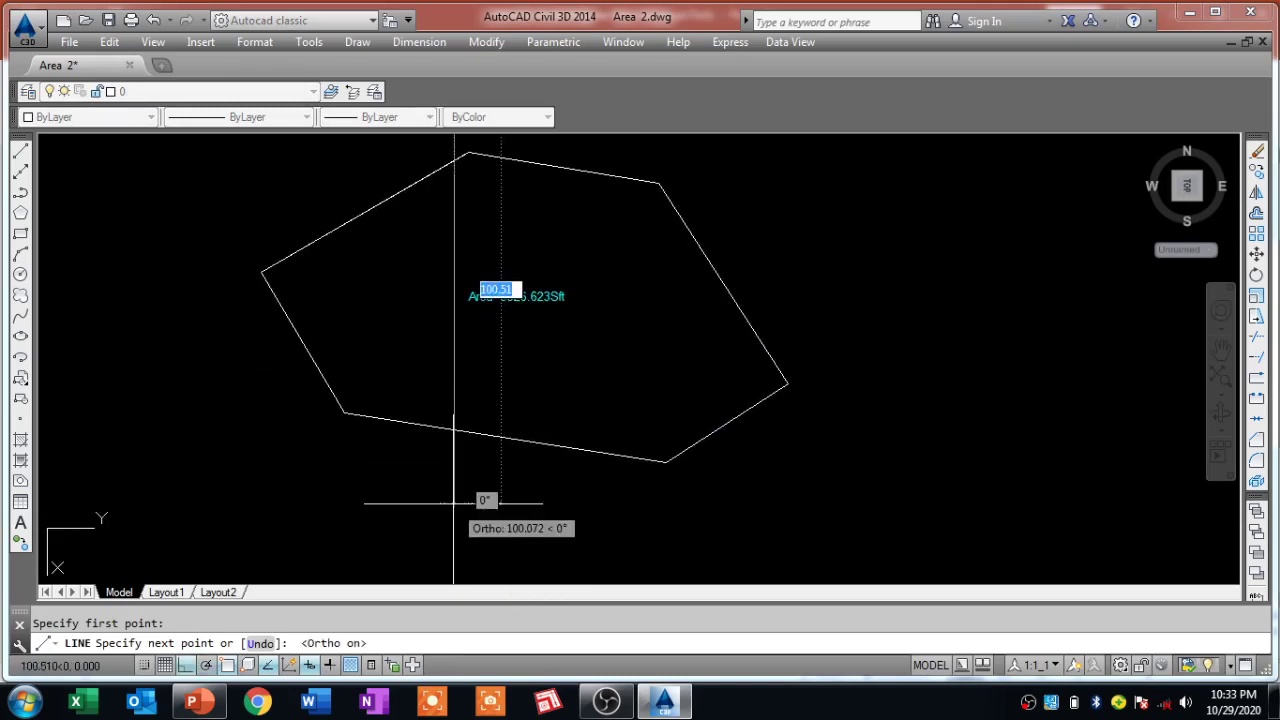
pyautogui.click(454, 517)
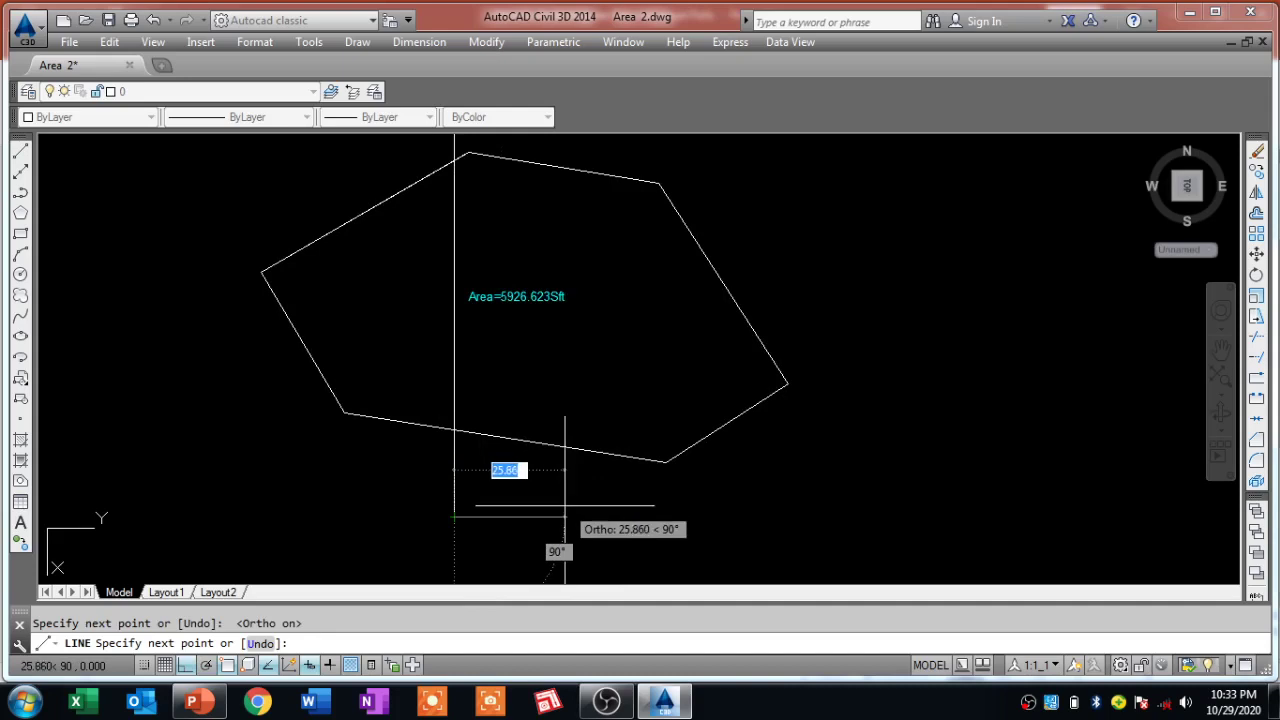
pyautogui.press('Escape')
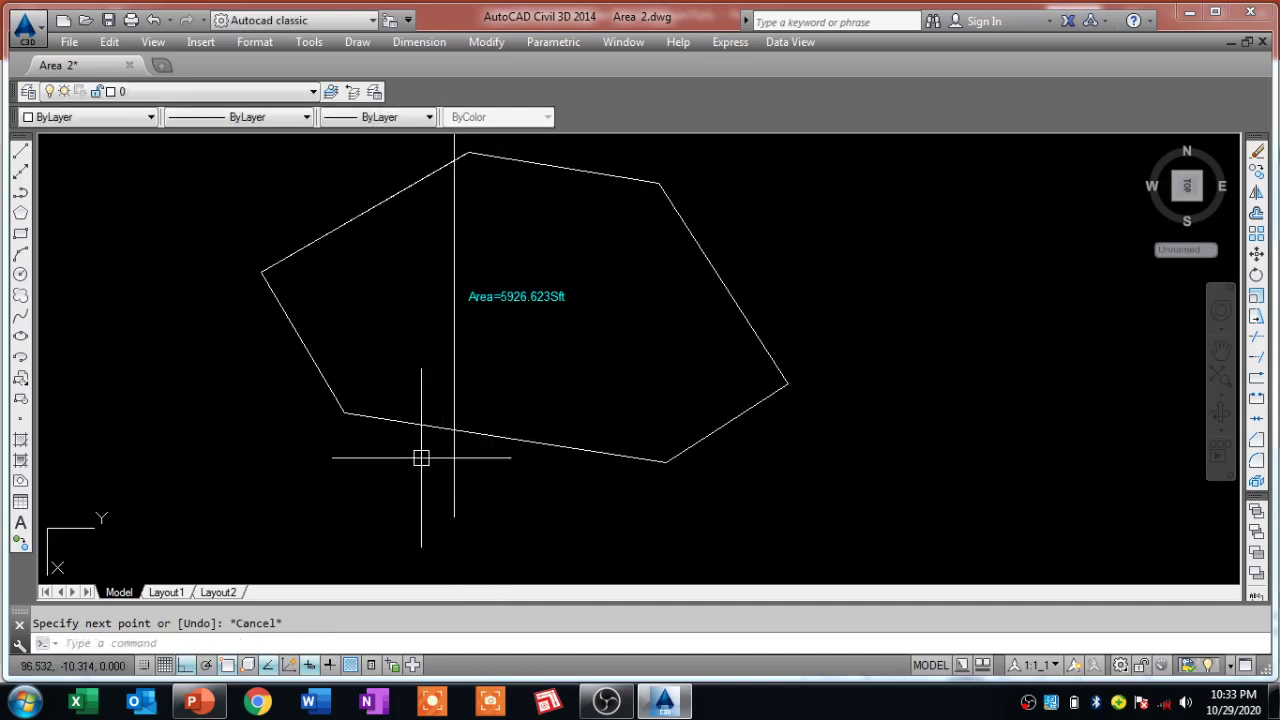
pyautogui.scroll(-2, 423, 457)
pyautogui.scroll(2, 472, 243)
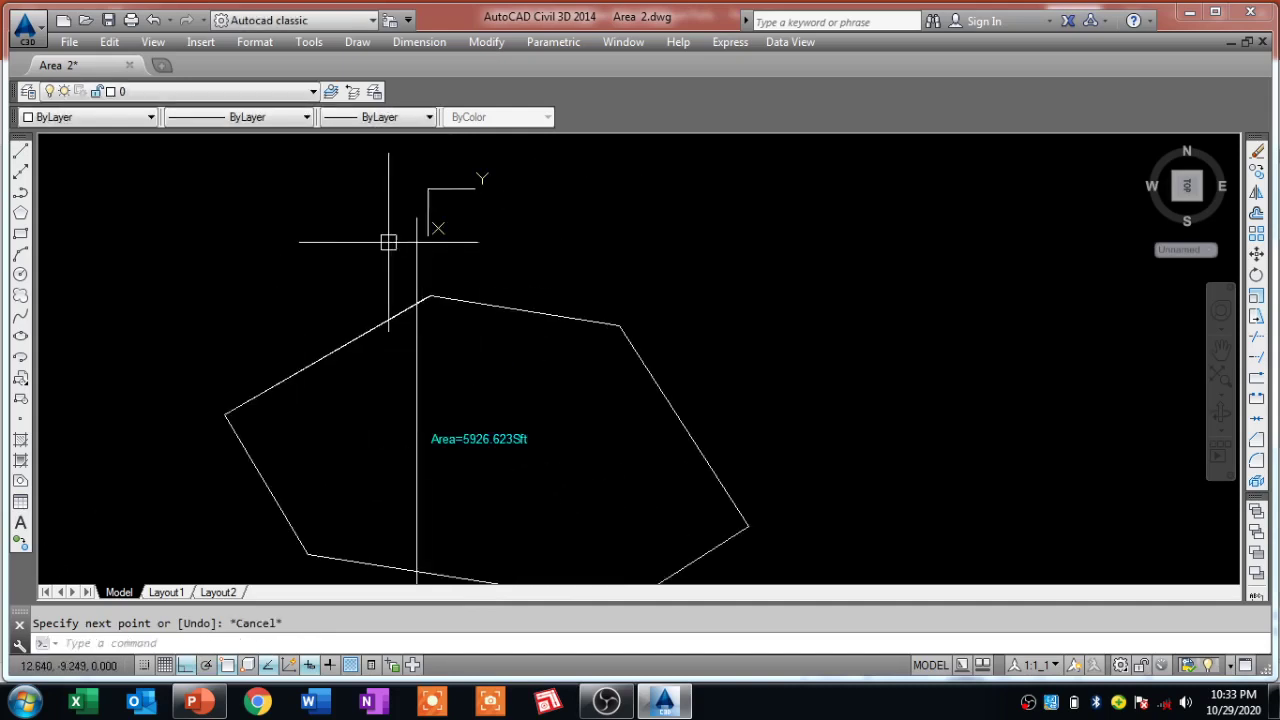
pyautogui.scroll(-2, 275, 198)
pyautogui.scroll(2, 297, 201)
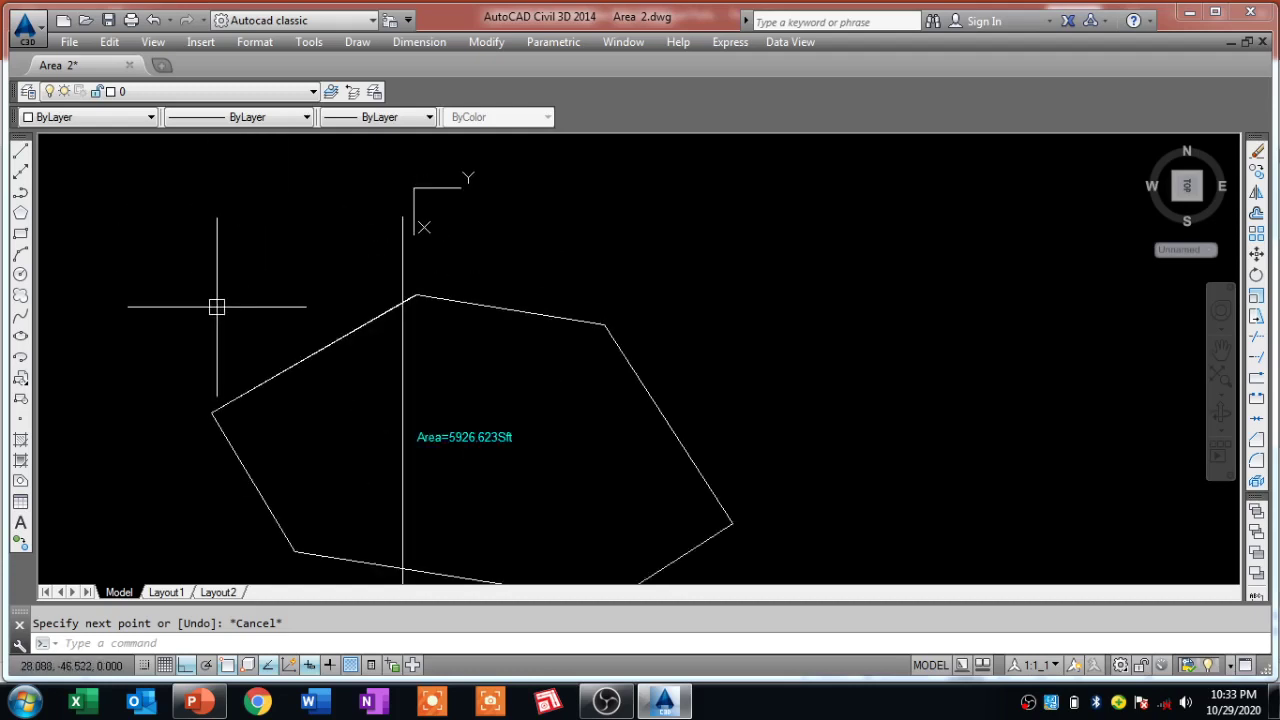
# - Compute 5926.623/3 in QuickCalc (CAL), giving 1975.541 as each part's target area
pyautogui.write('CA')
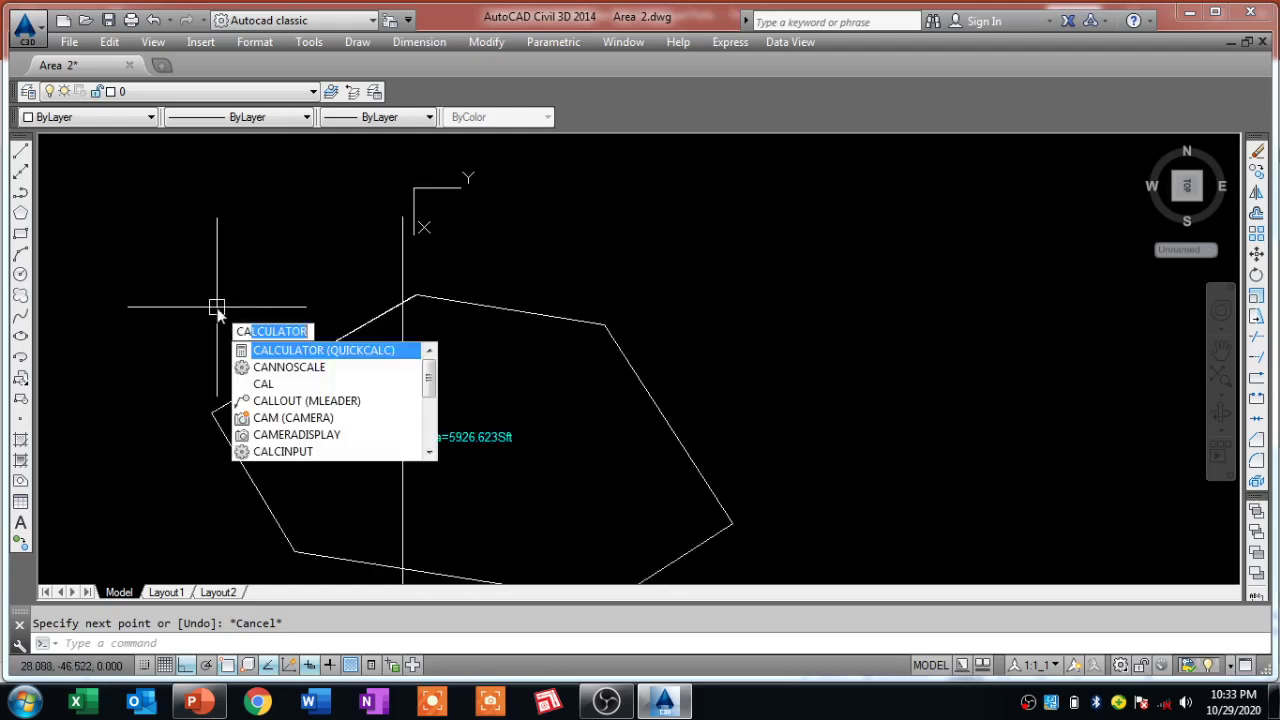
pyautogui.write('L')
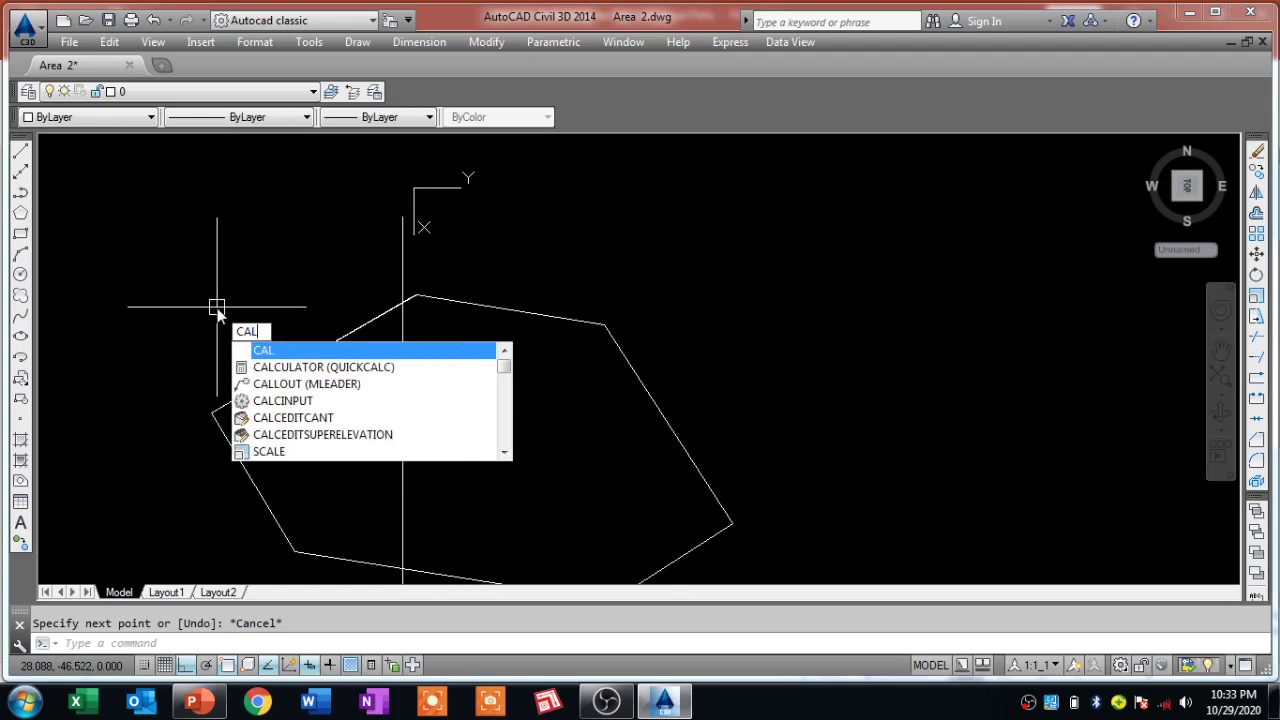
pyautogui.press('Down')
pyautogui.press('Return')
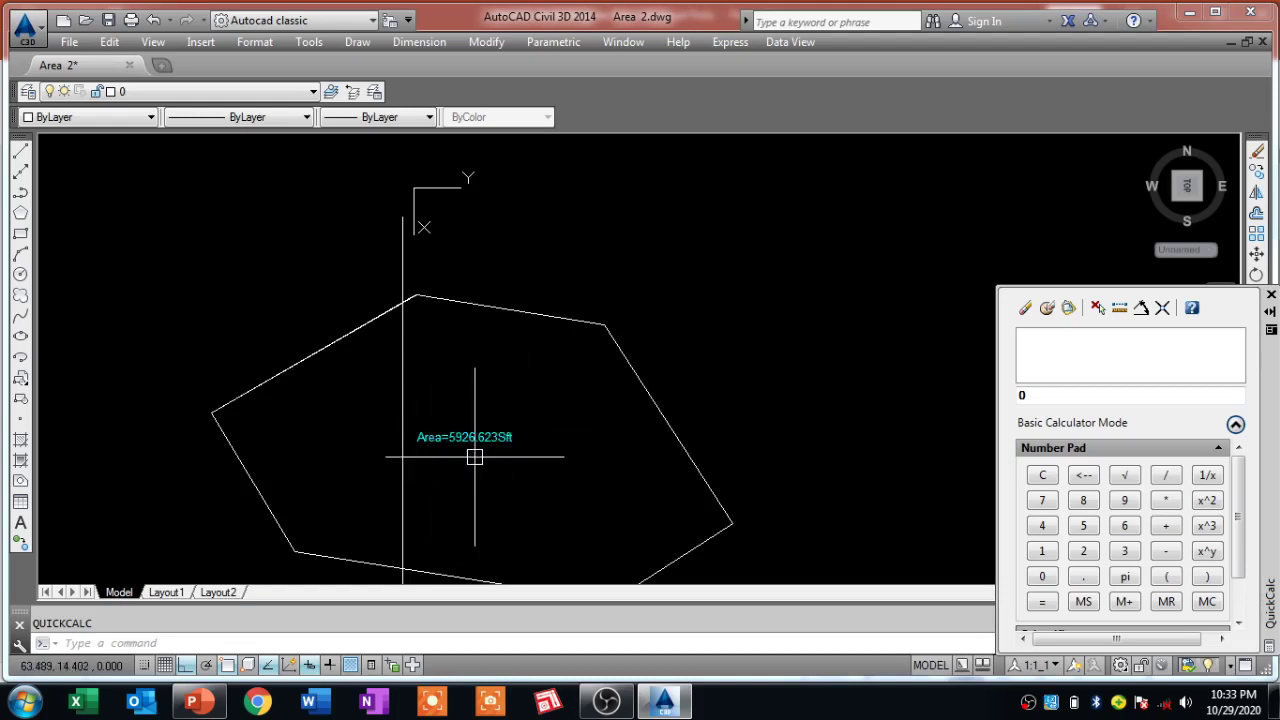
pyautogui.scroll(2, 474, 457)
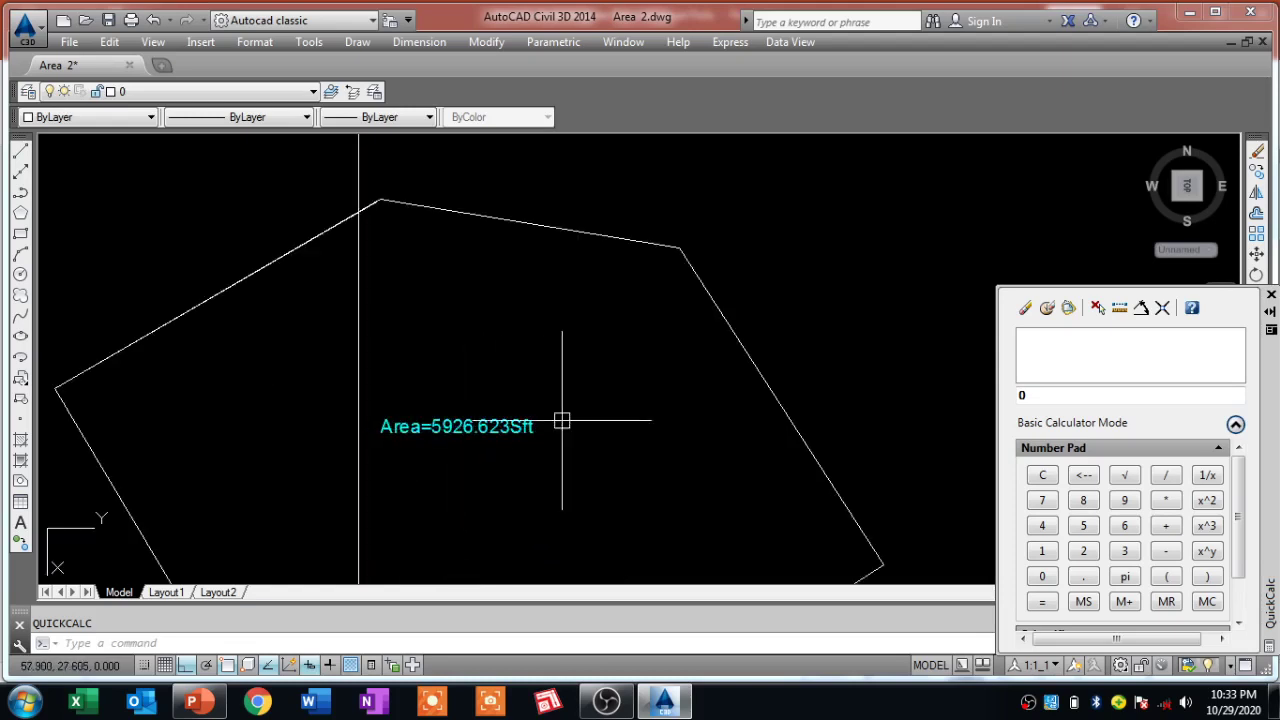
pyautogui.click(1036, 395)
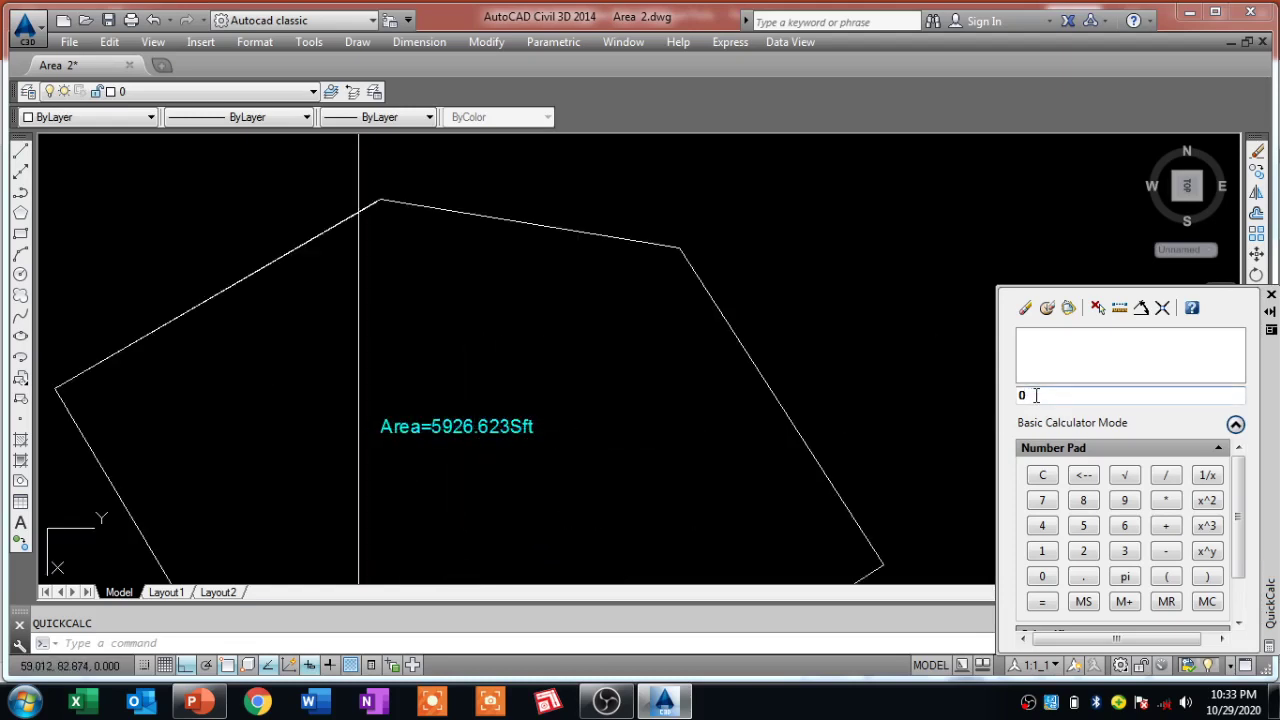
pyautogui.press('BackSpace')
pyautogui.write('59')
pyautogui.write('26')
pyautogui.write('.')
pyautogui.write('623')
pyautogui.click(1166, 477)
pyautogui.click(1124, 552)
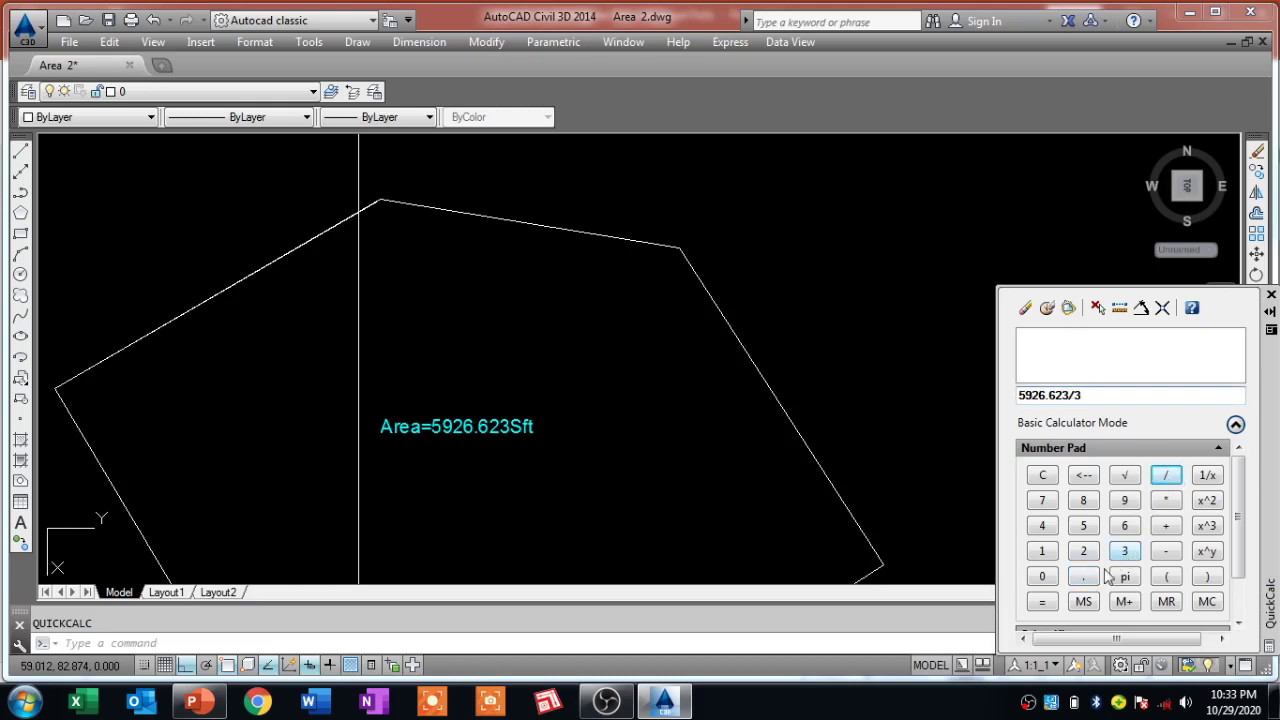
pyautogui.click(1052, 605)
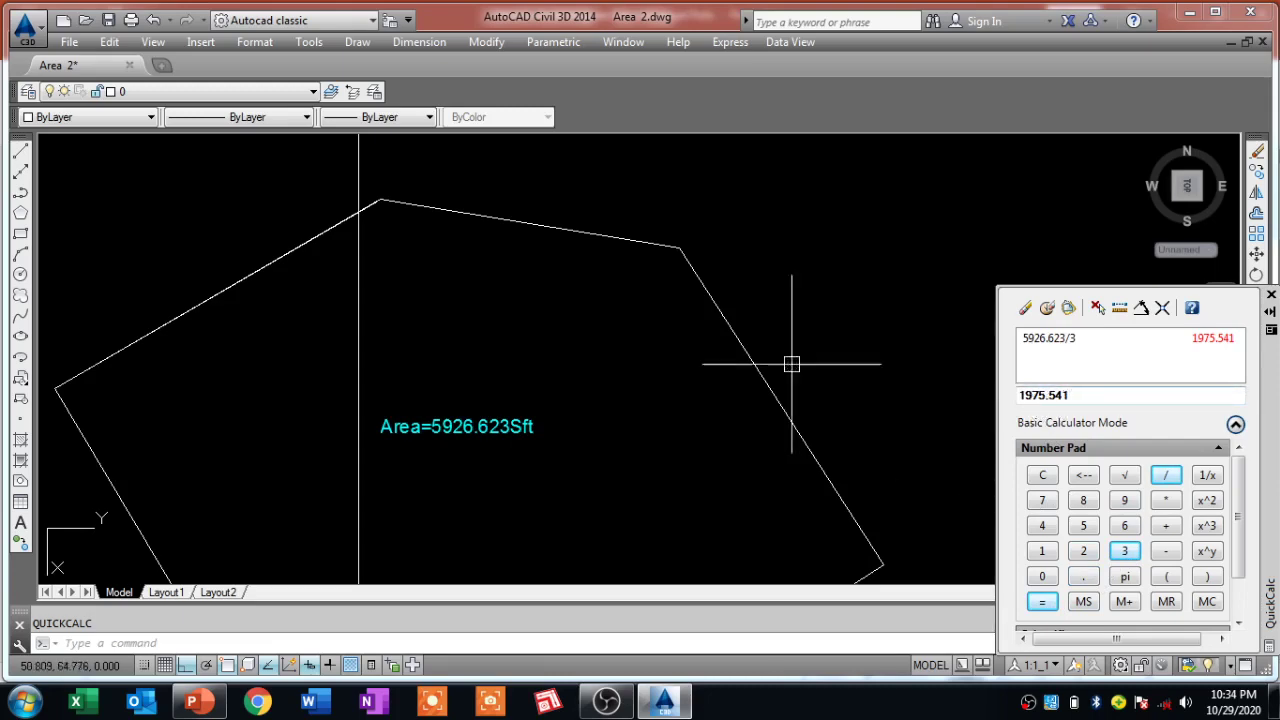
pyautogui.scroll(-2, 749, 290)
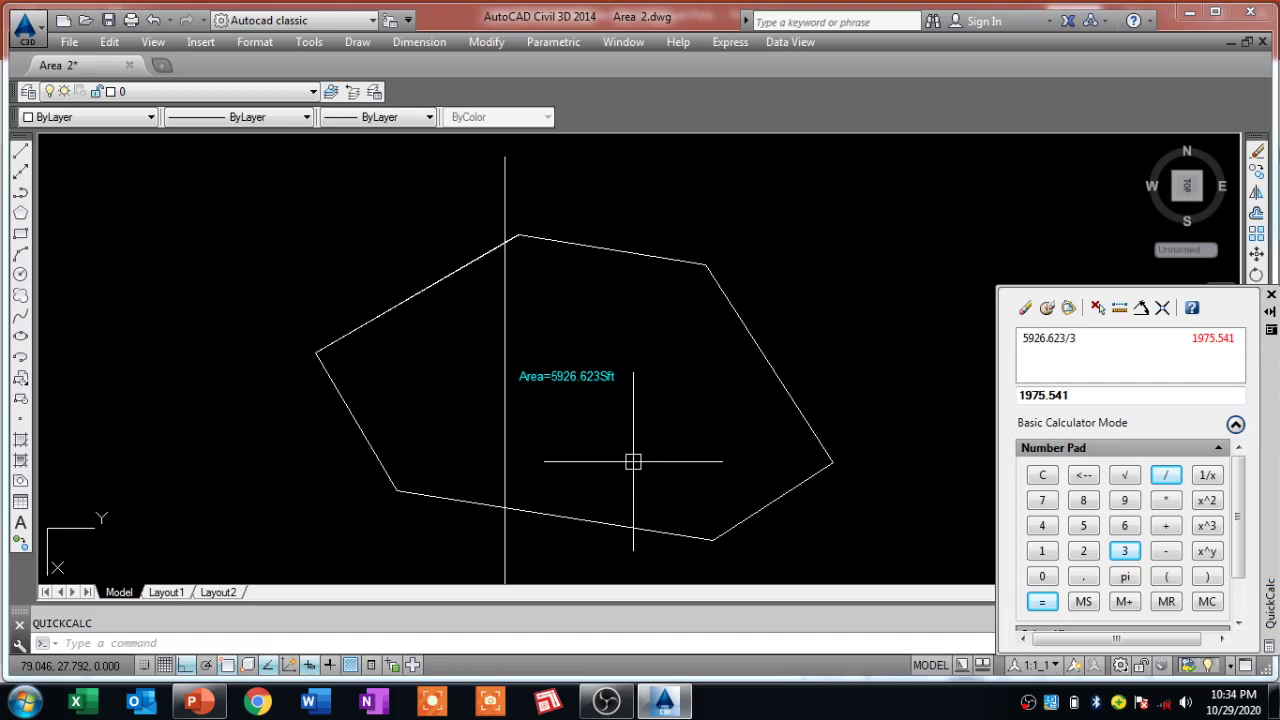
# - Load E:\CD.VLX through APPLOAD, allowing it past the security warning
pyautogui.write('AP')
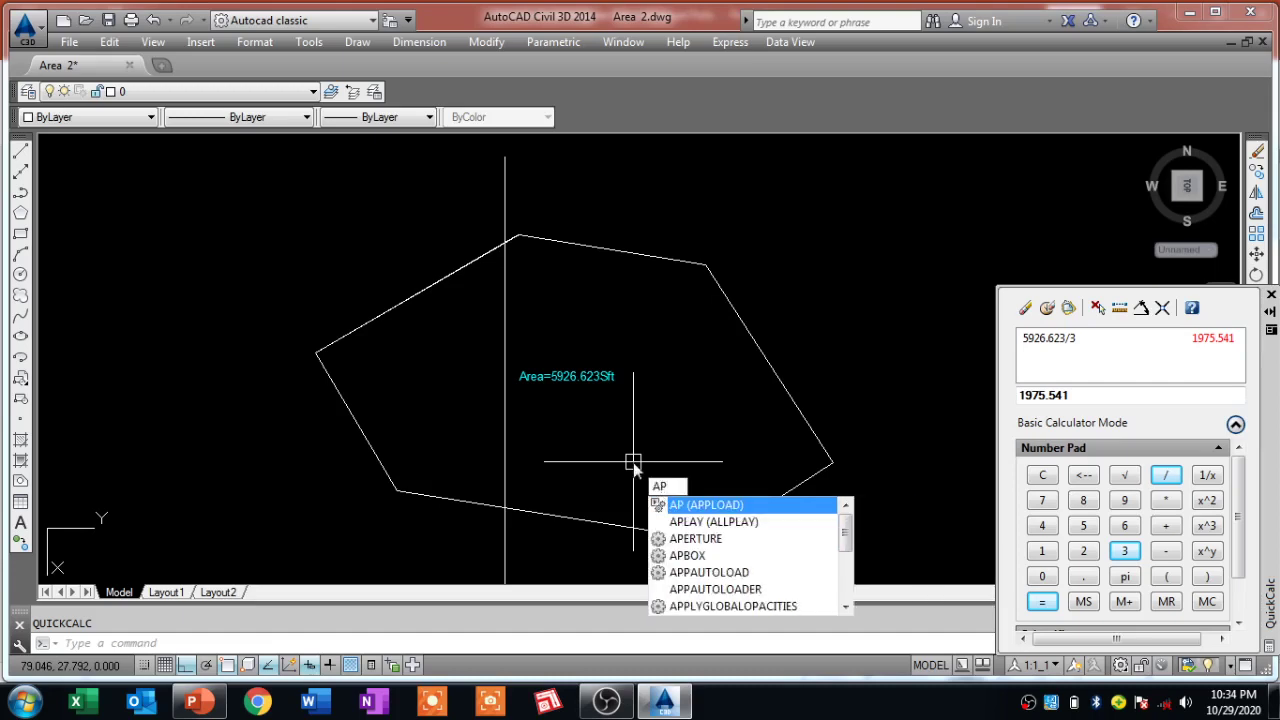
pyautogui.click(738, 510)
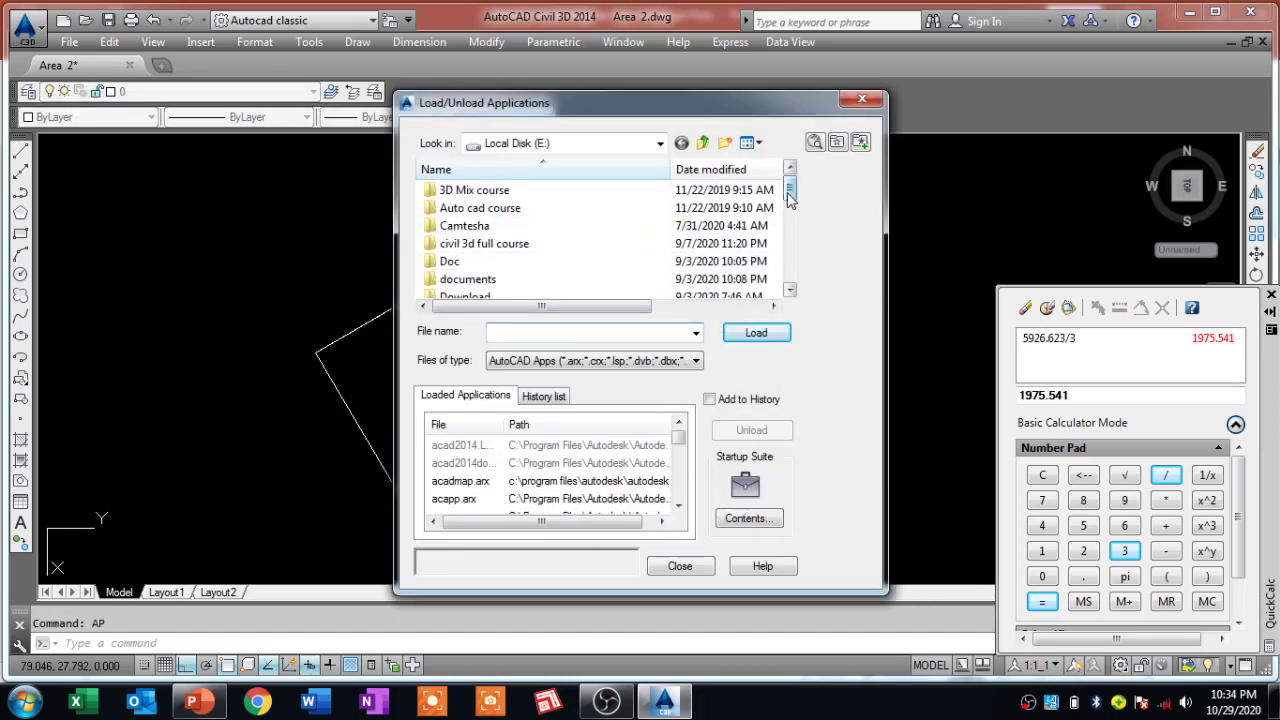
pyautogui.moveTo(789, 195); pyautogui.dragTo(790, 290)
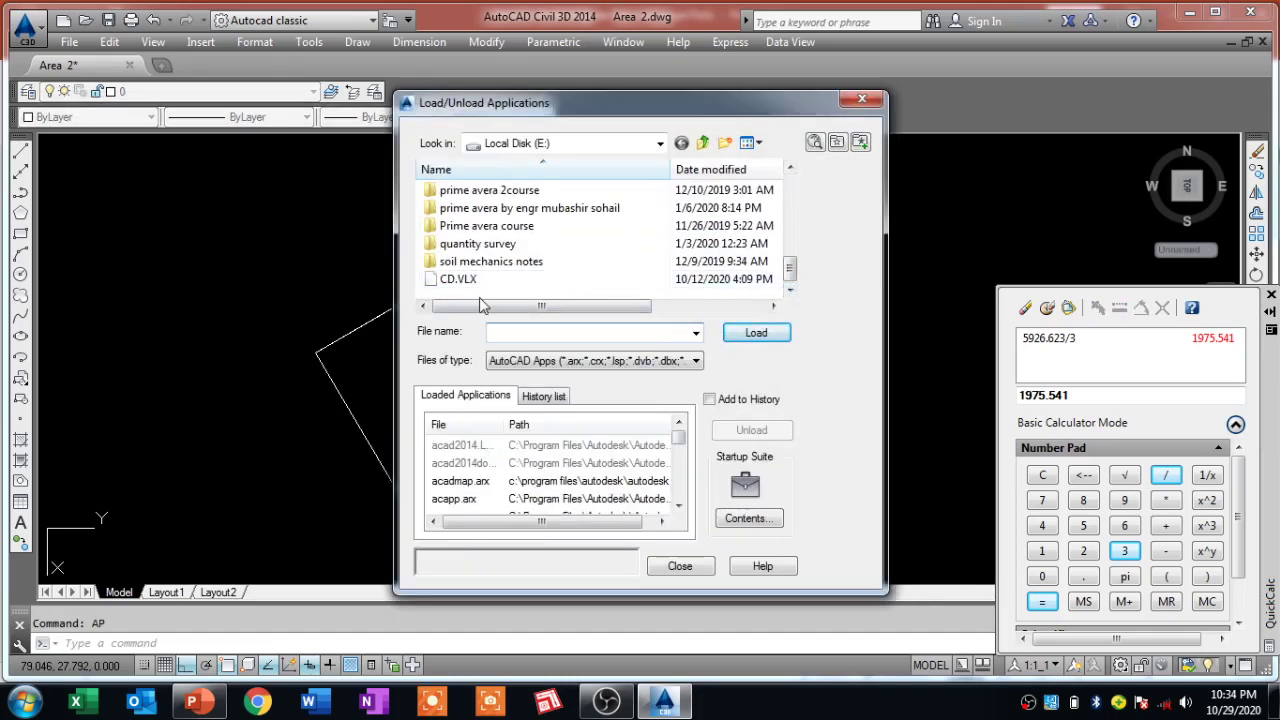
pyautogui.click(503, 283)
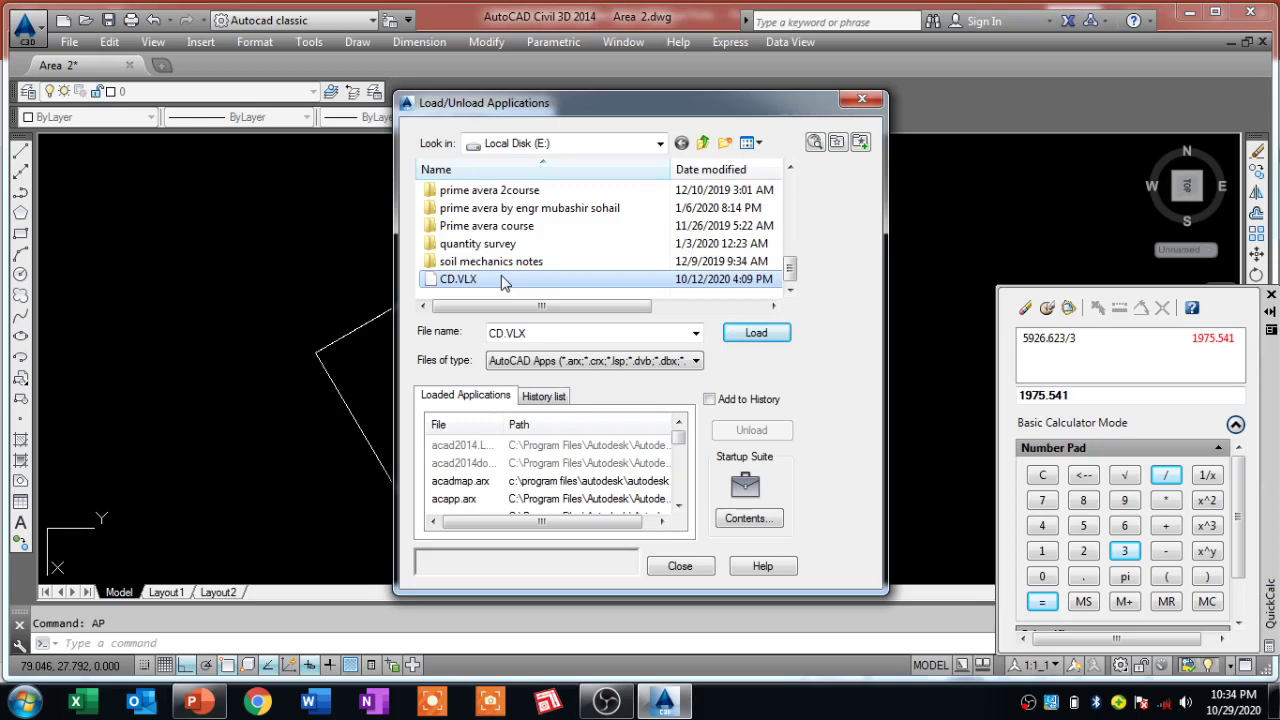
pyautogui.click(757, 334)
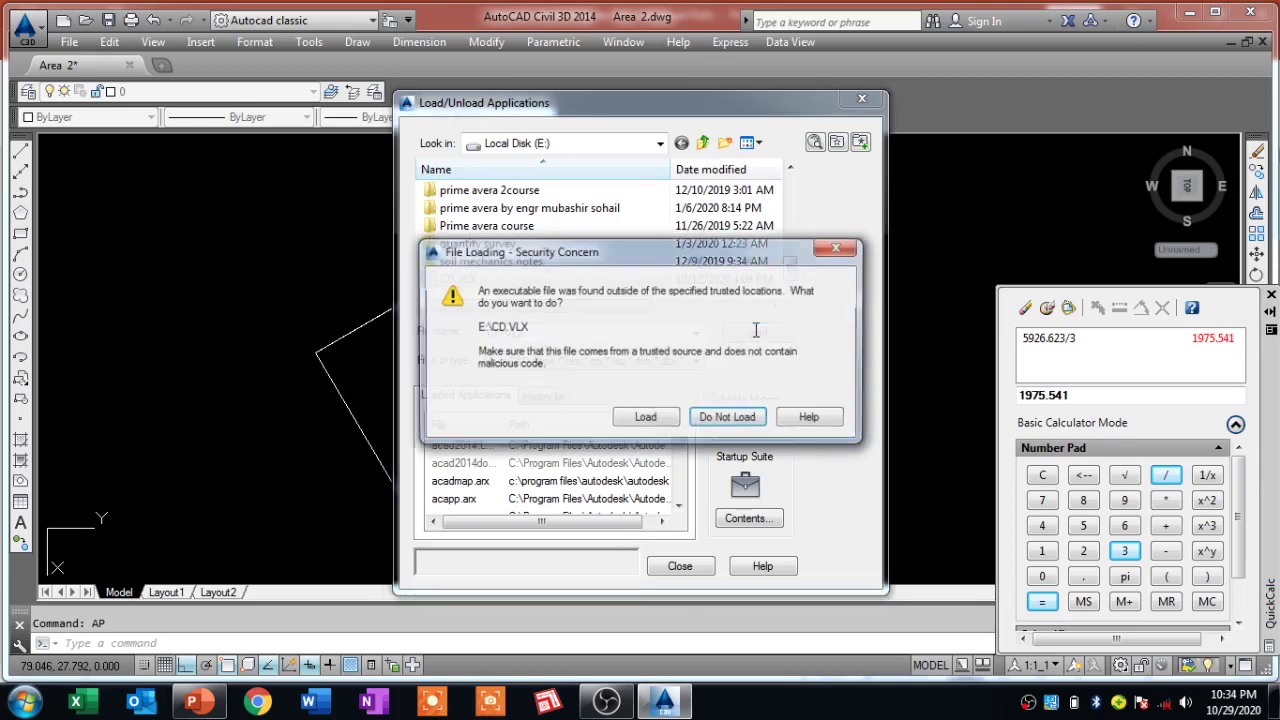
pyautogui.click(660, 420)
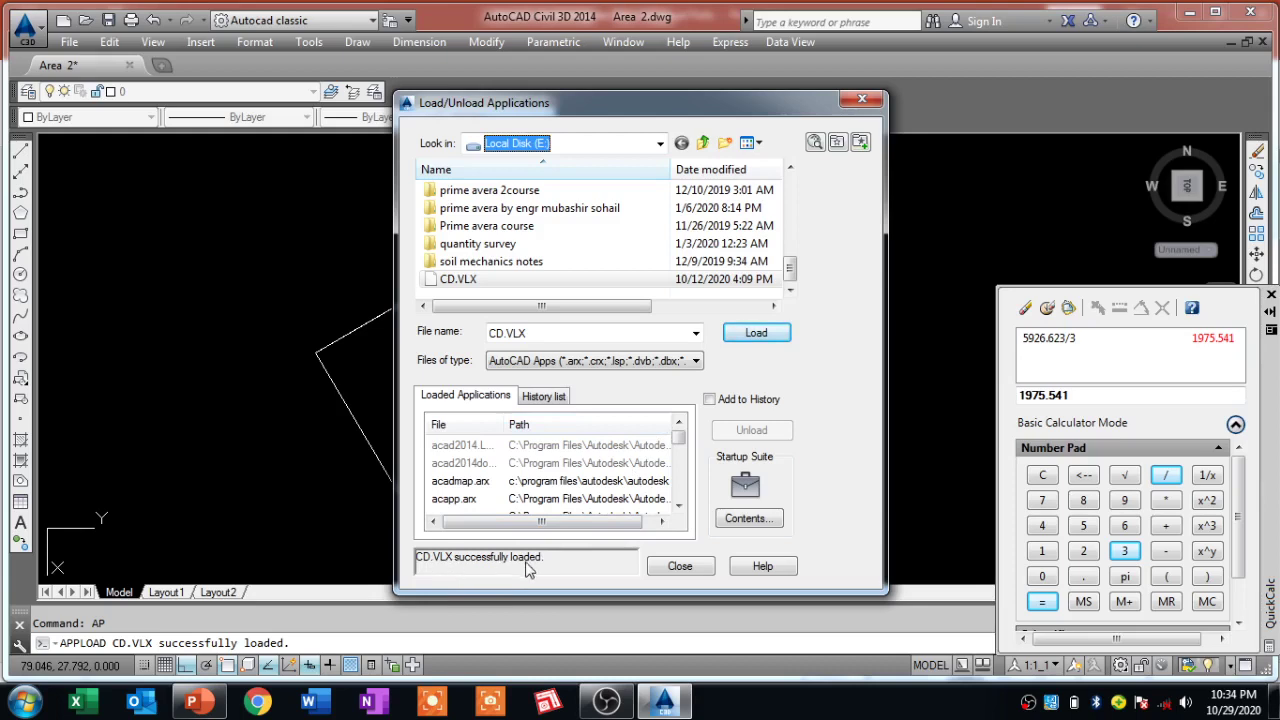
# - Run CD on the polygon and vertical line, cutting 1975.541 from the left with parallel shift S
pyautogui.click(680, 566)
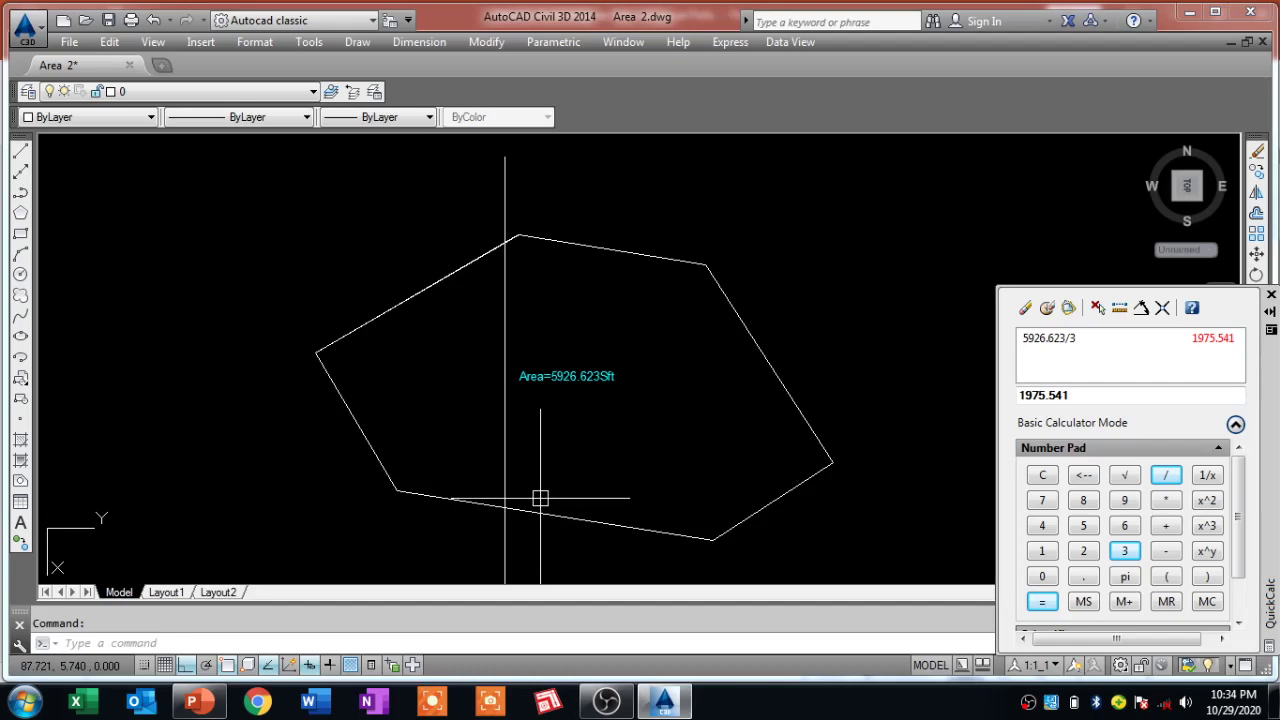
pyautogui.write('c')
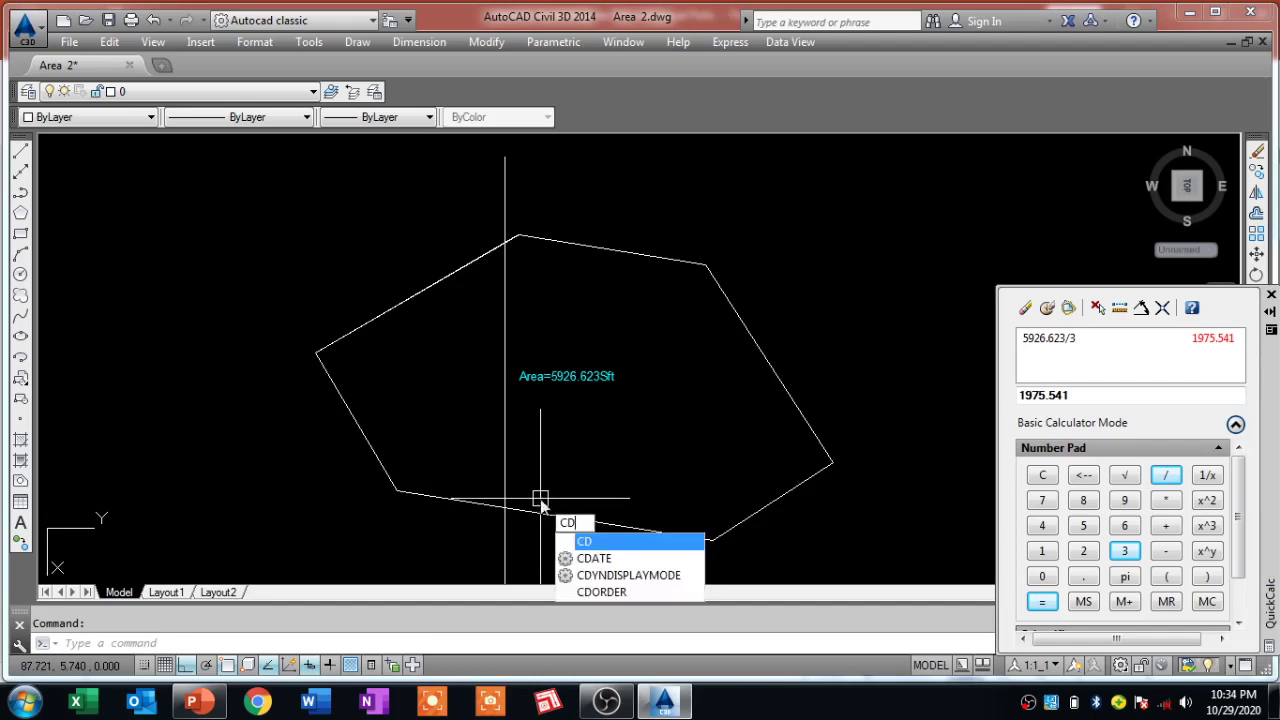
pyautogui.press('Return')
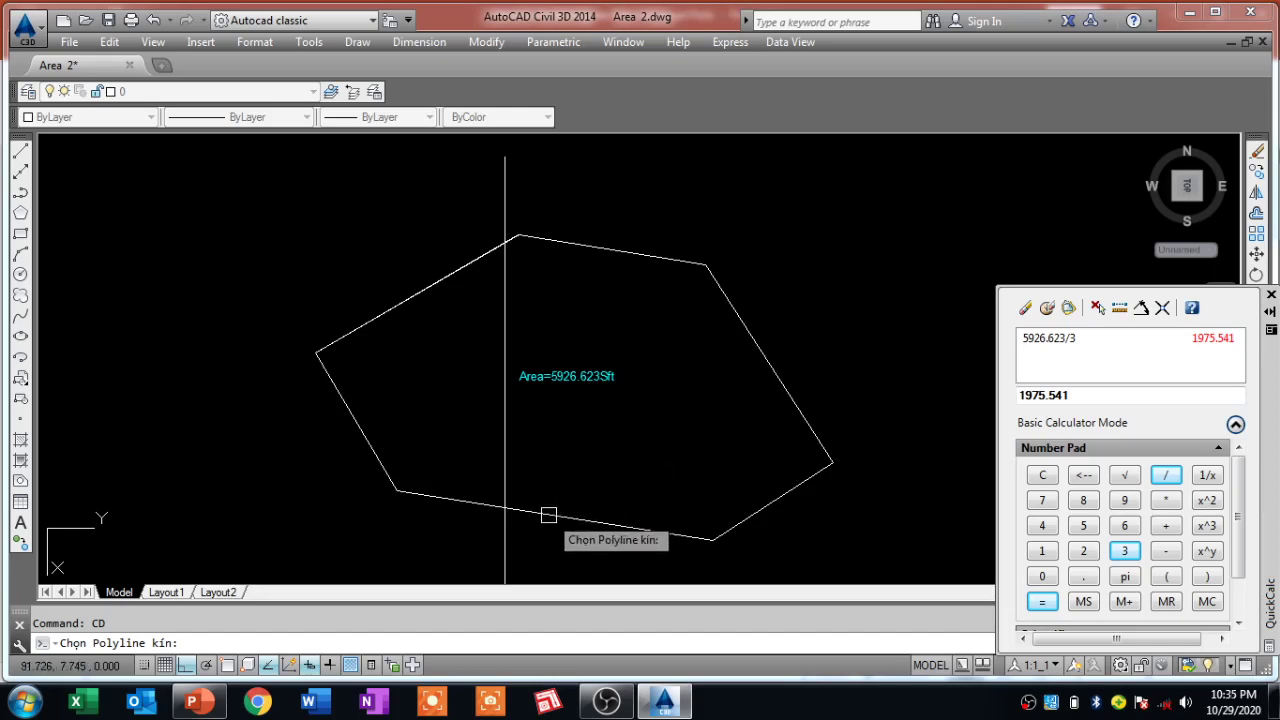
pyautogui.click(551, 515)
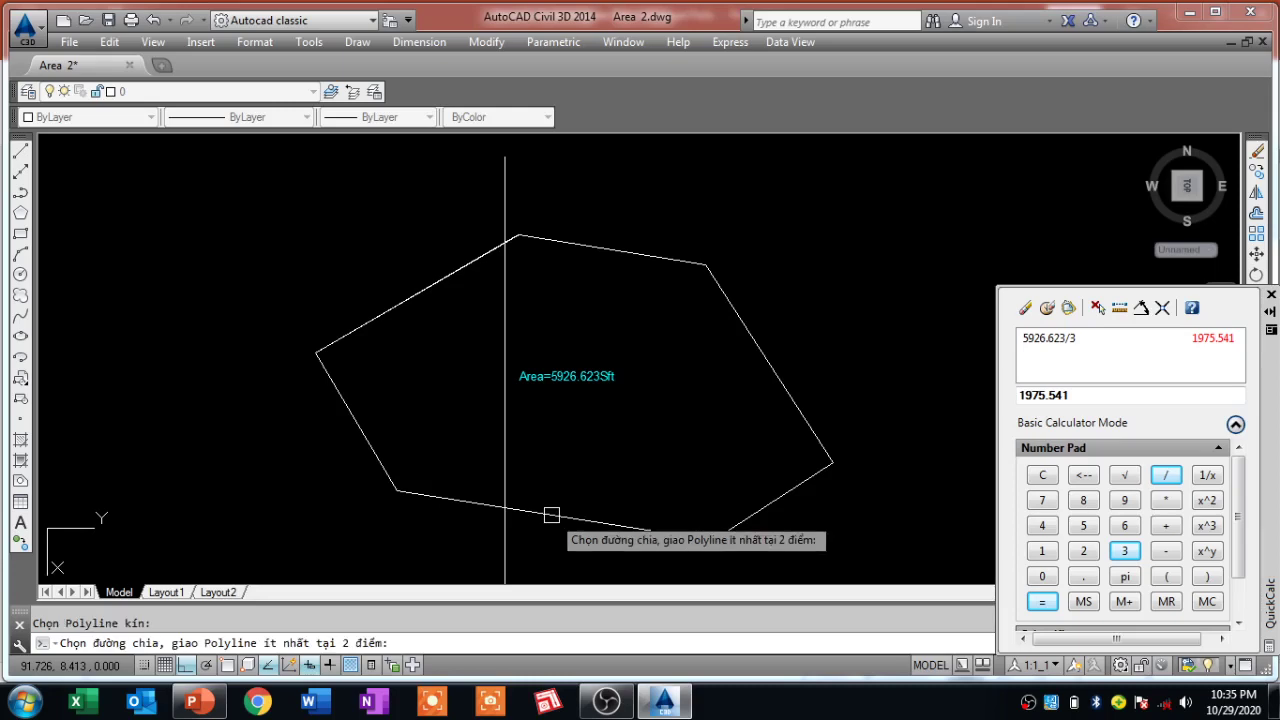
pyautogui.click(503, 407)
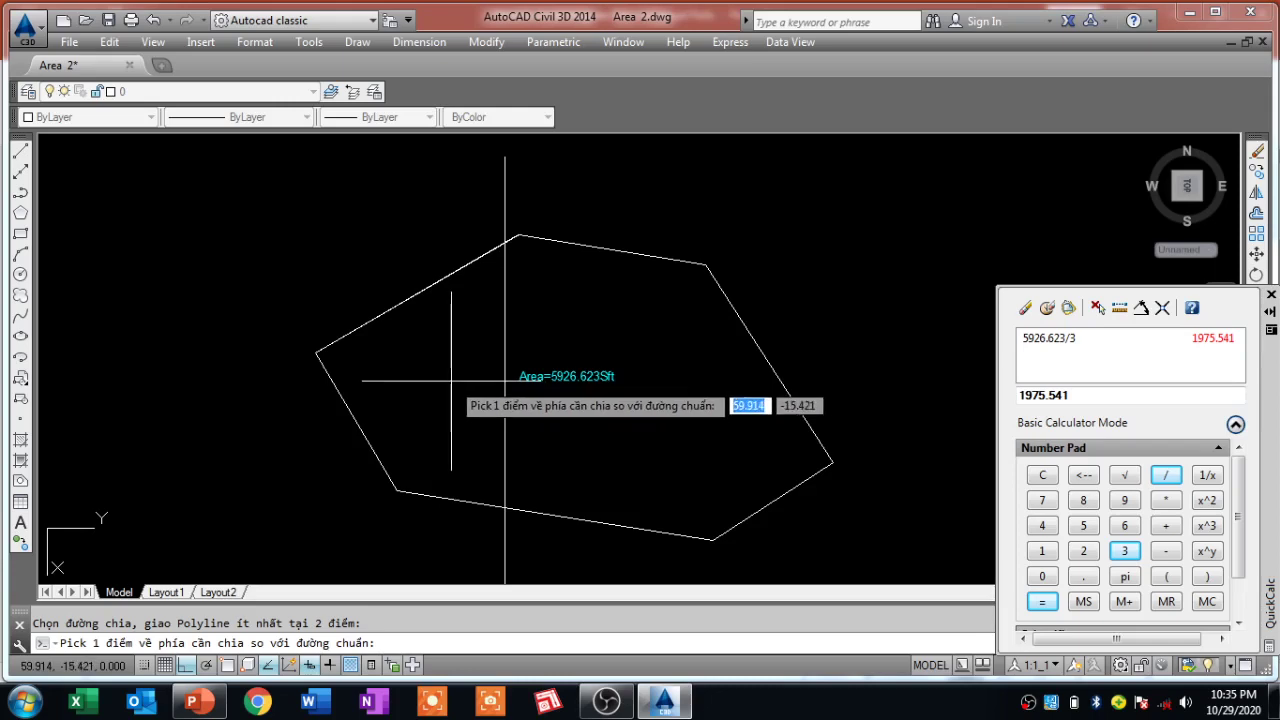
pyautogui.click(451, 380)
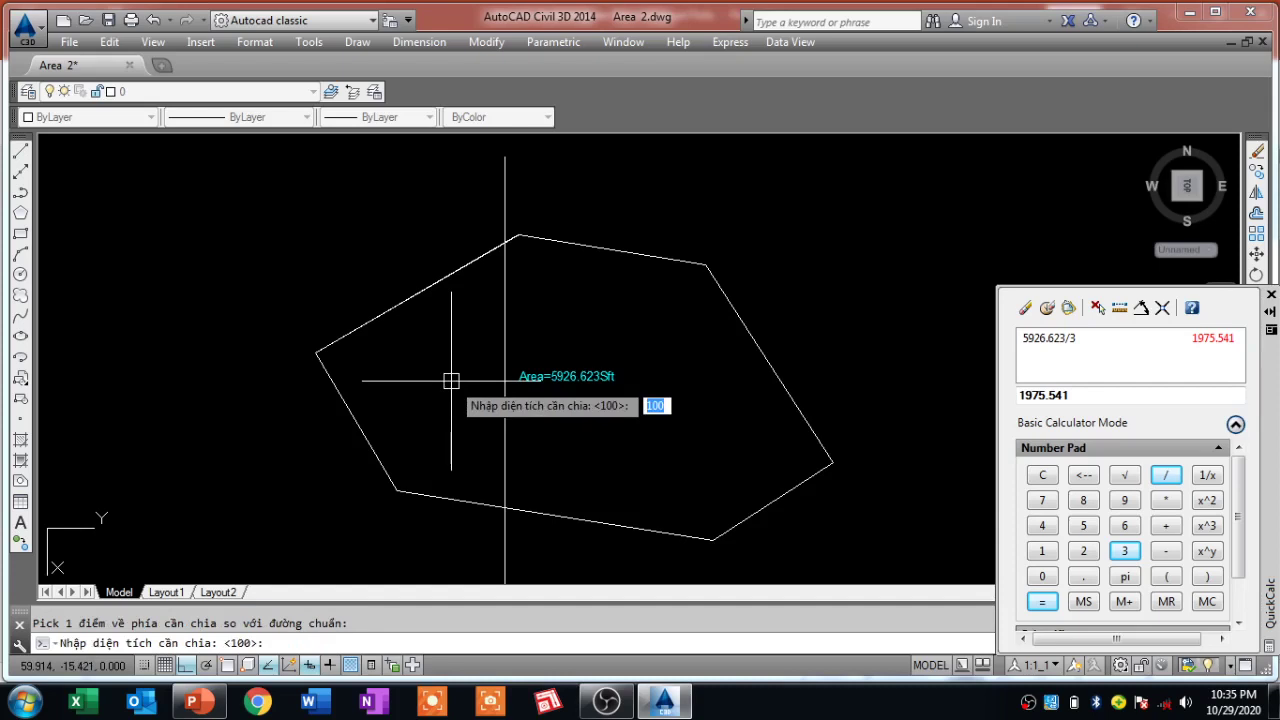
pyautogui.write('197')
pyautogui.write('5.')
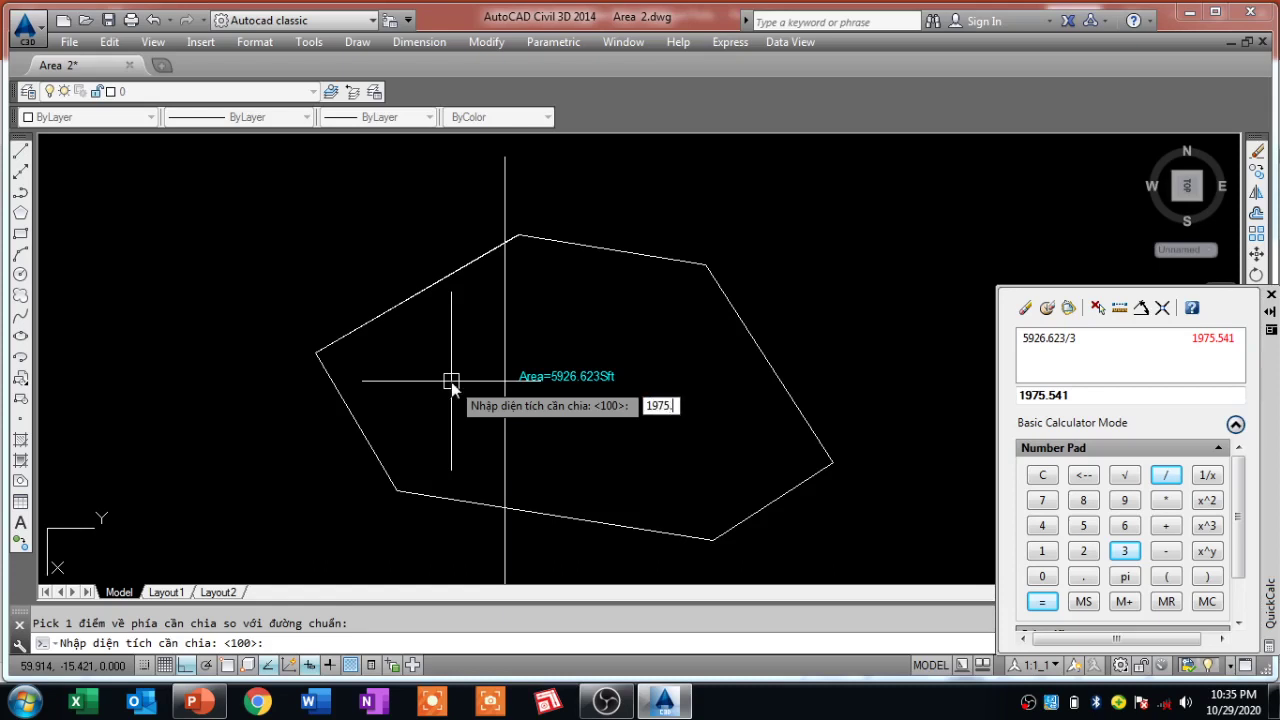
pyautogui.write('5')
pyautogui.write('41')
pyautogui.press('Return')
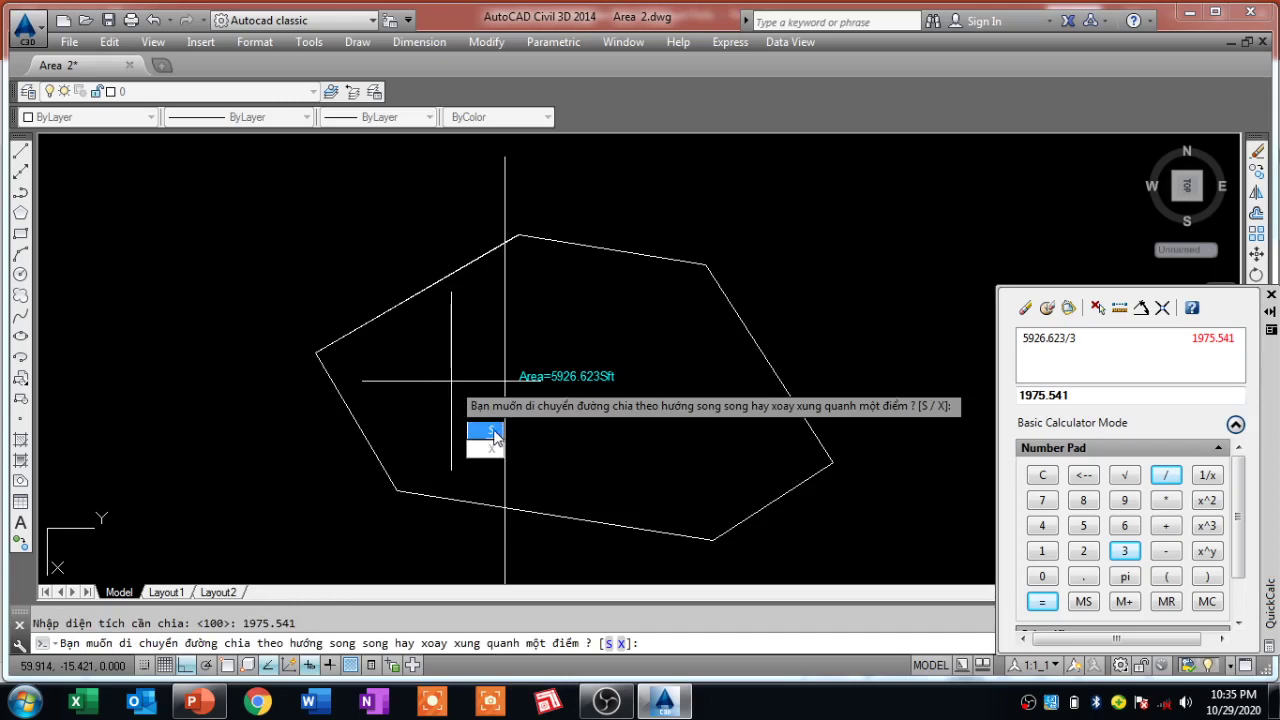
pyautogui.click(490, 430)
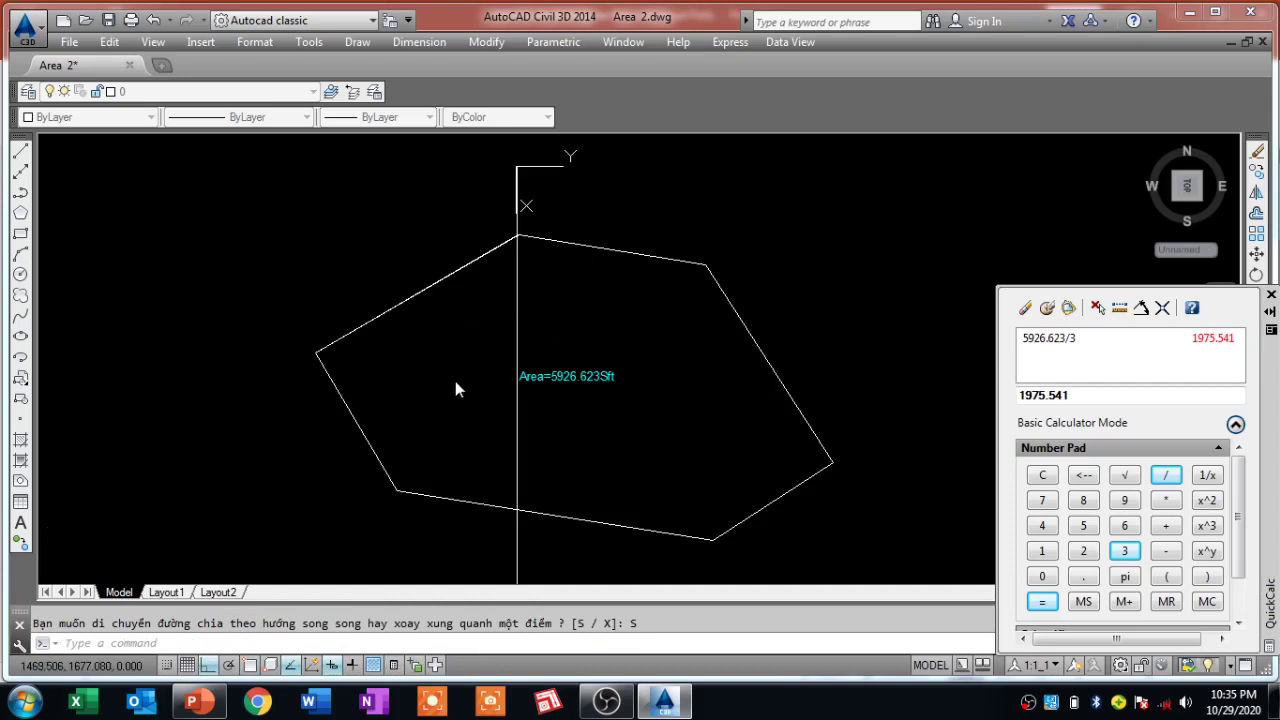
# - Let the dividing line shift into place and acknowledge the 'Xong!' completion message
pyautogui.scroll(-2, 342, 281)
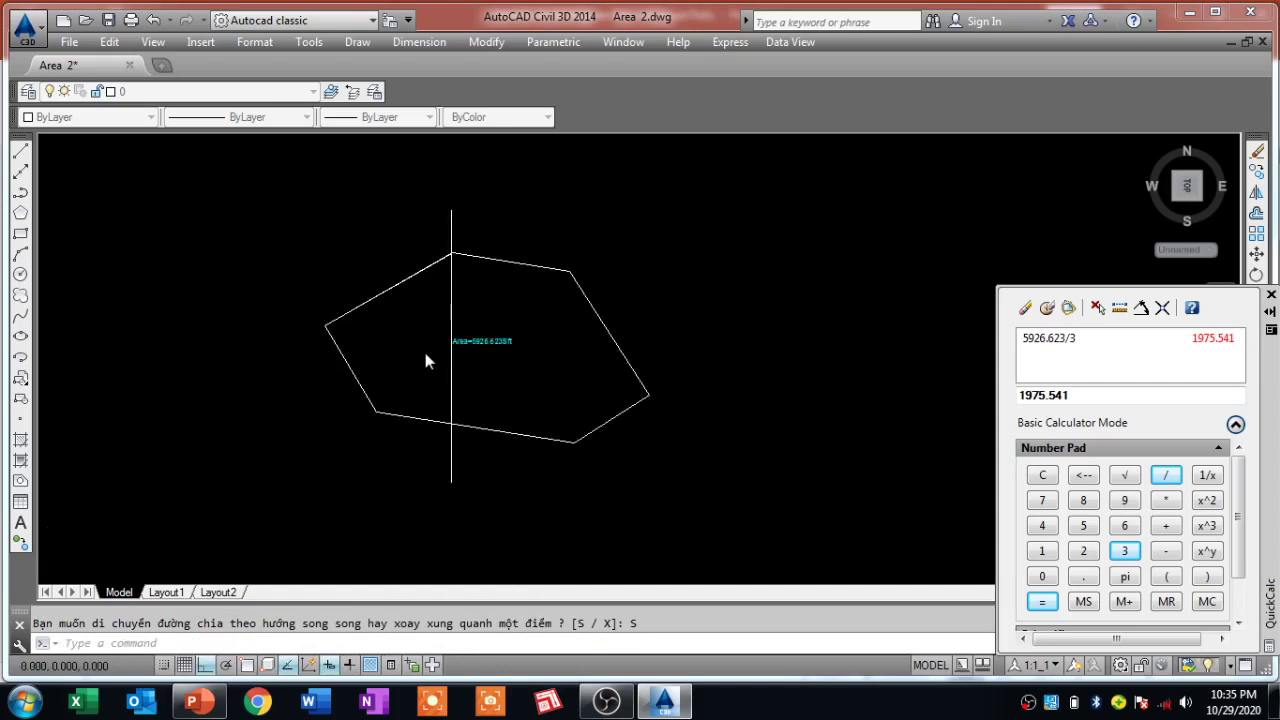
pyautogui.scroll(2, 426, 357)
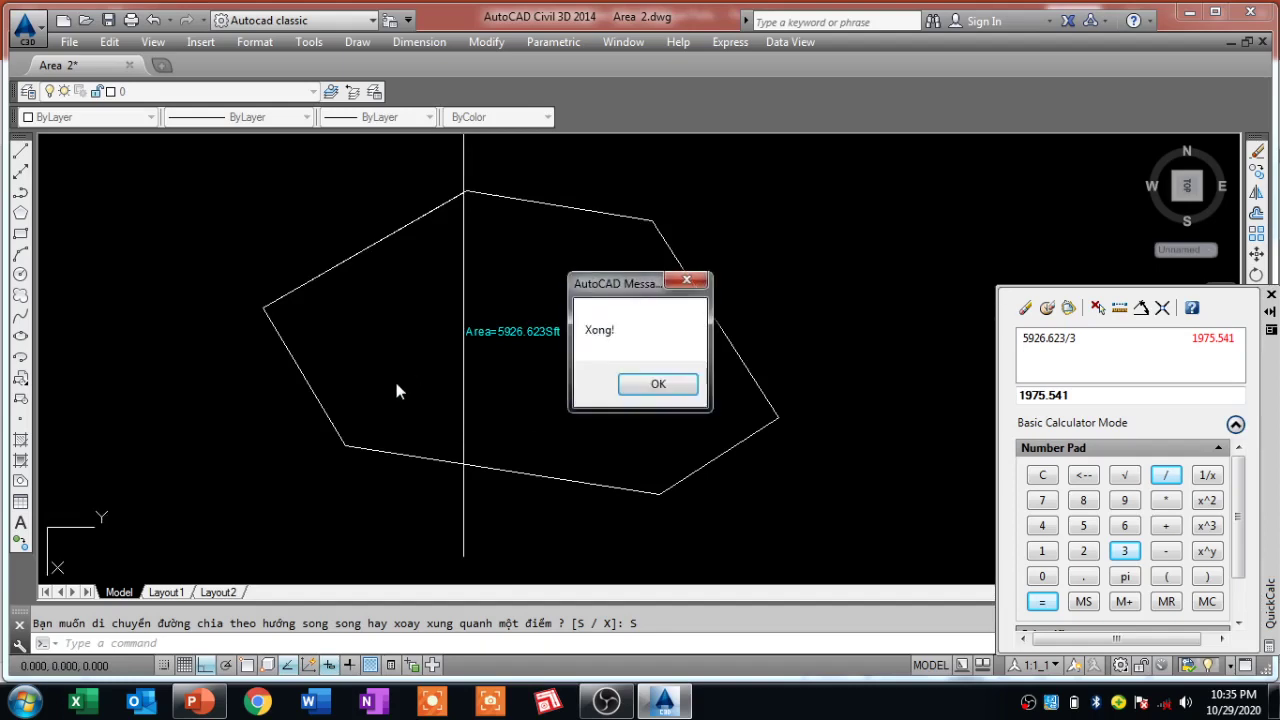
pyautogui.click(654, 386)
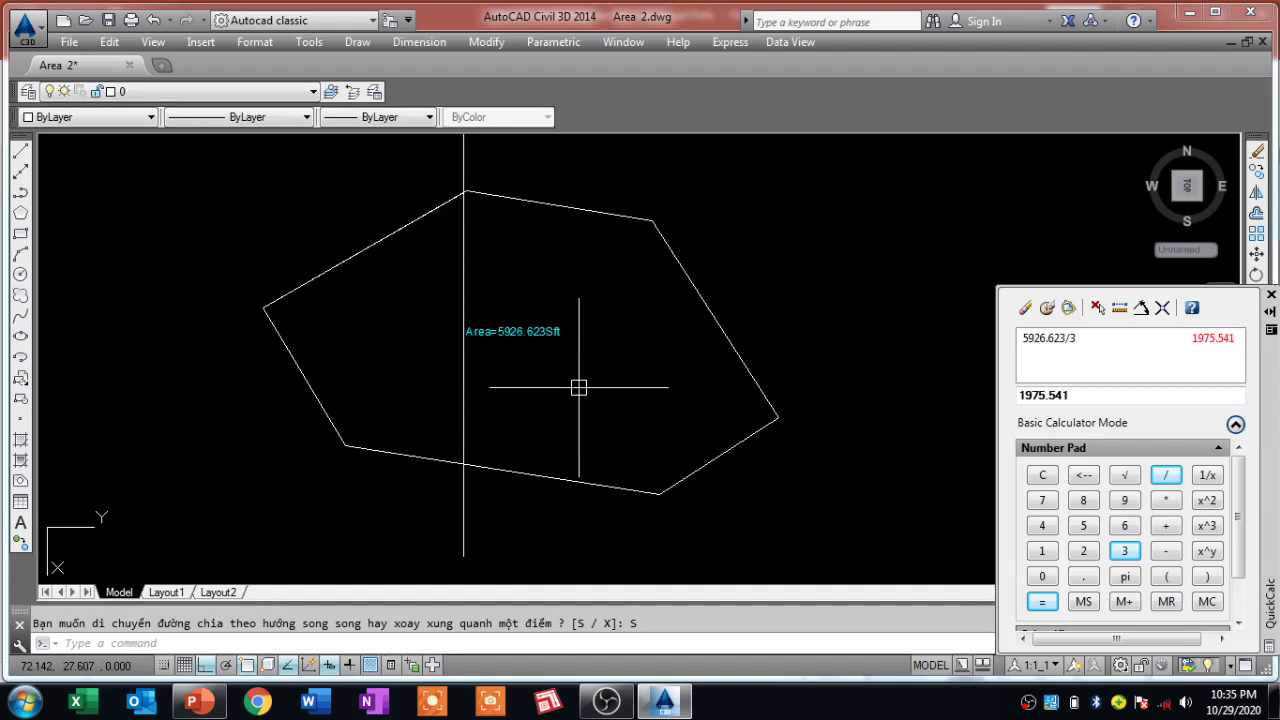
# - Draw a second vertical line across the polygon right of the first, then start 1975.541* in QuickCalc
pyautogui.write('l')
pyautogui.press('Return')
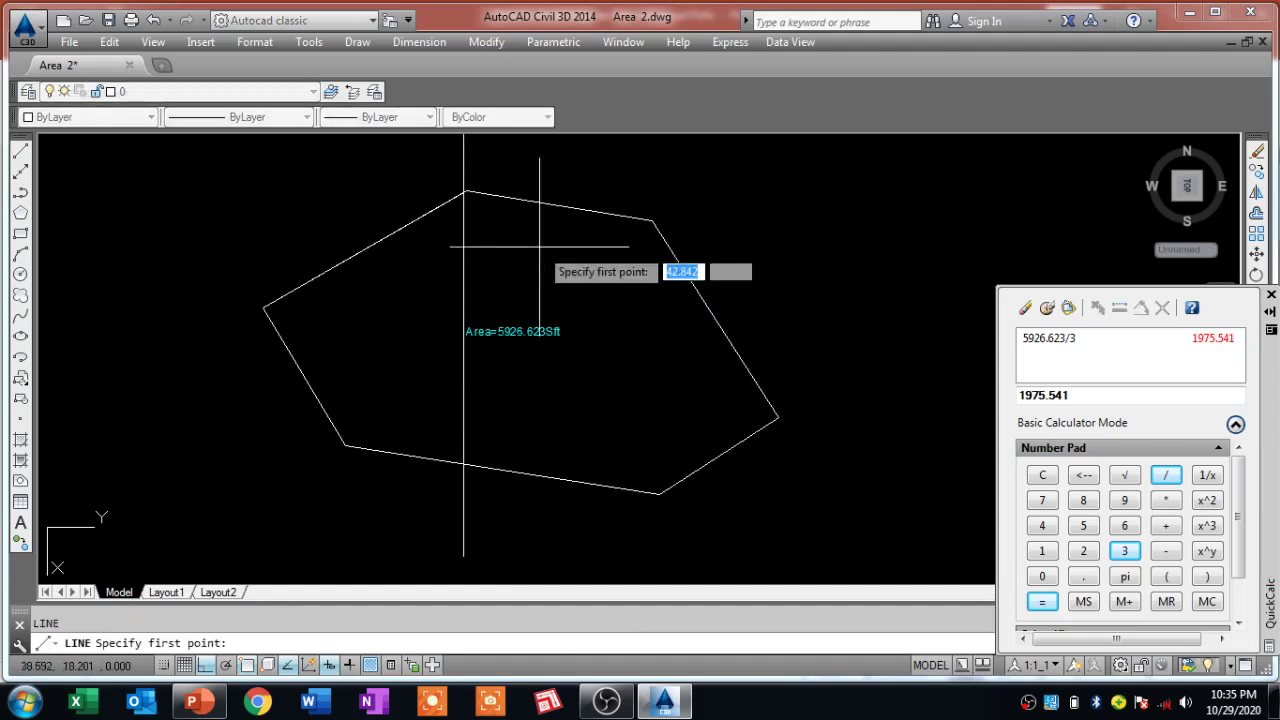
pyautogui.click(542, 172)
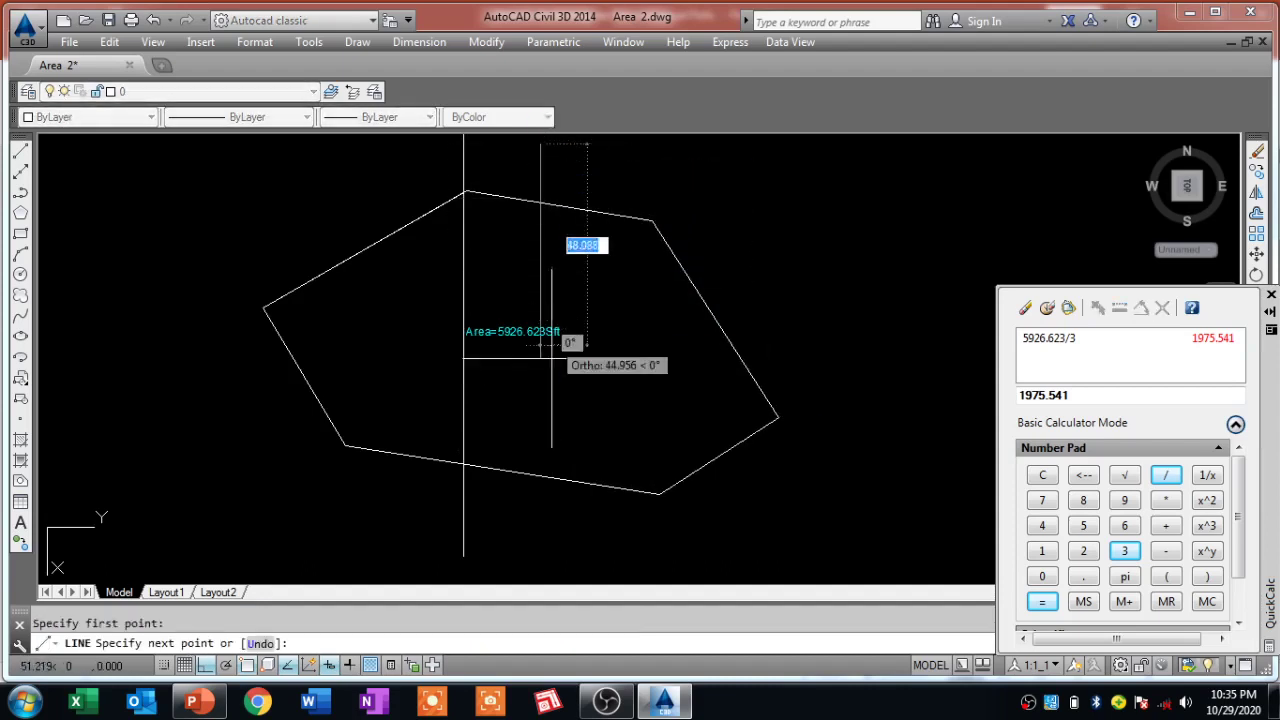
pyautogui.click(541, 549)
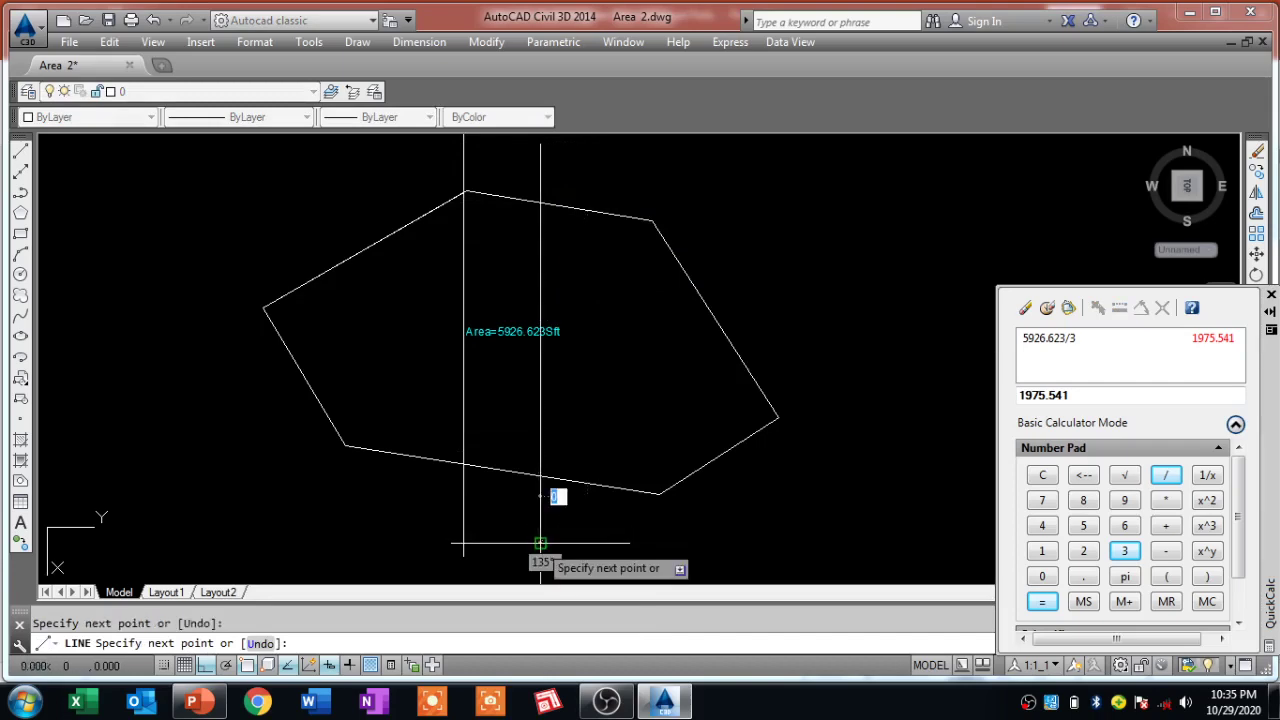
pyautogui.press('Escape')
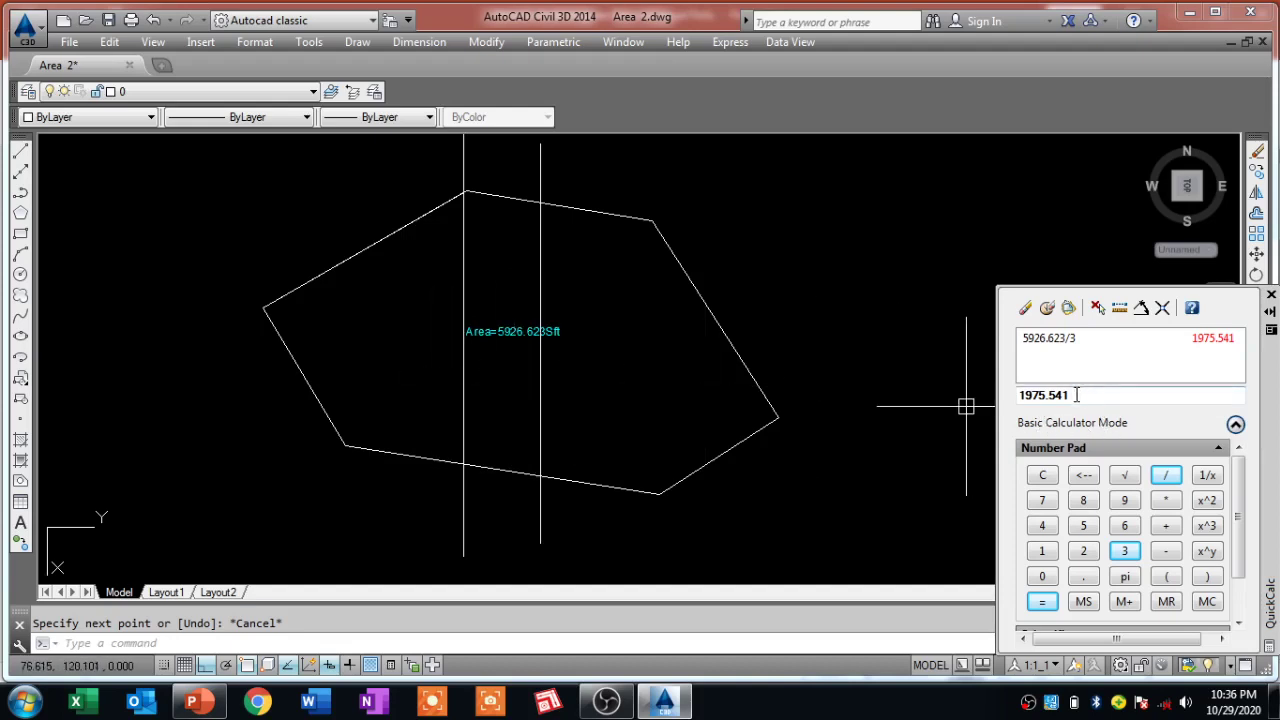
pyautogui.click(1165, 500)
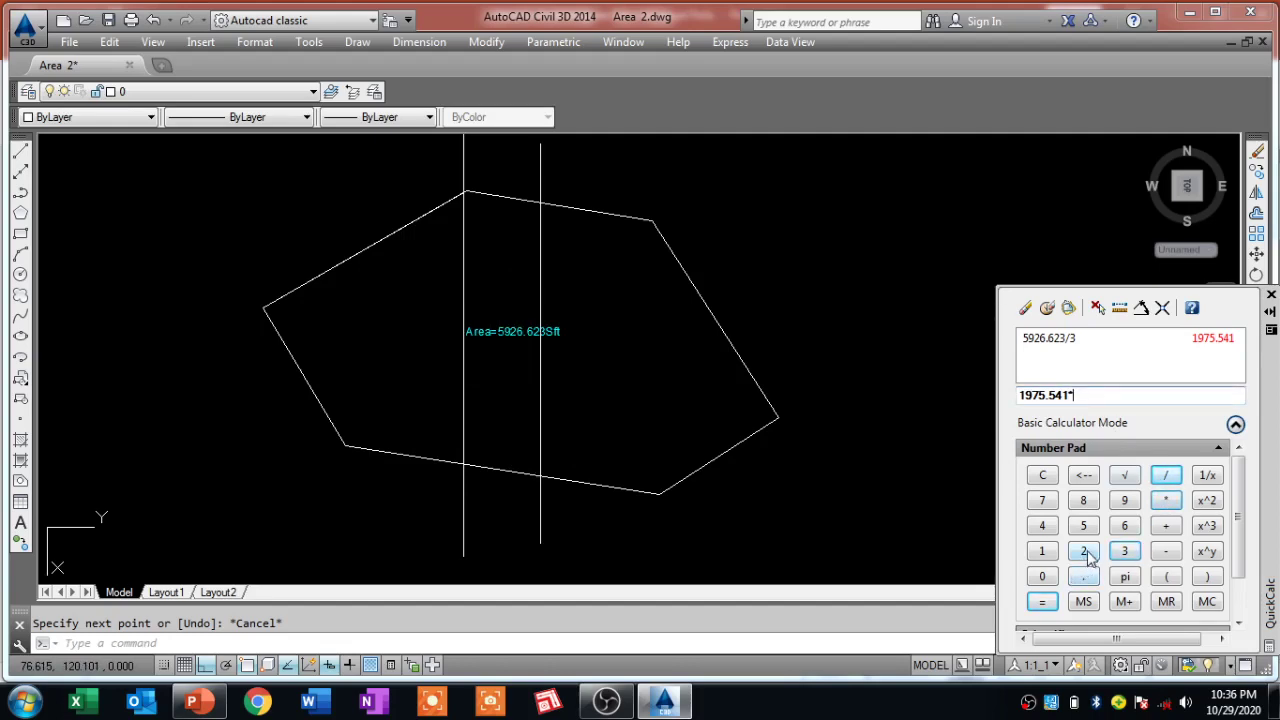
# - Finish 1975.541*2 in QuickCalc to get 3951.082
pyautogui.click(1042, 601)
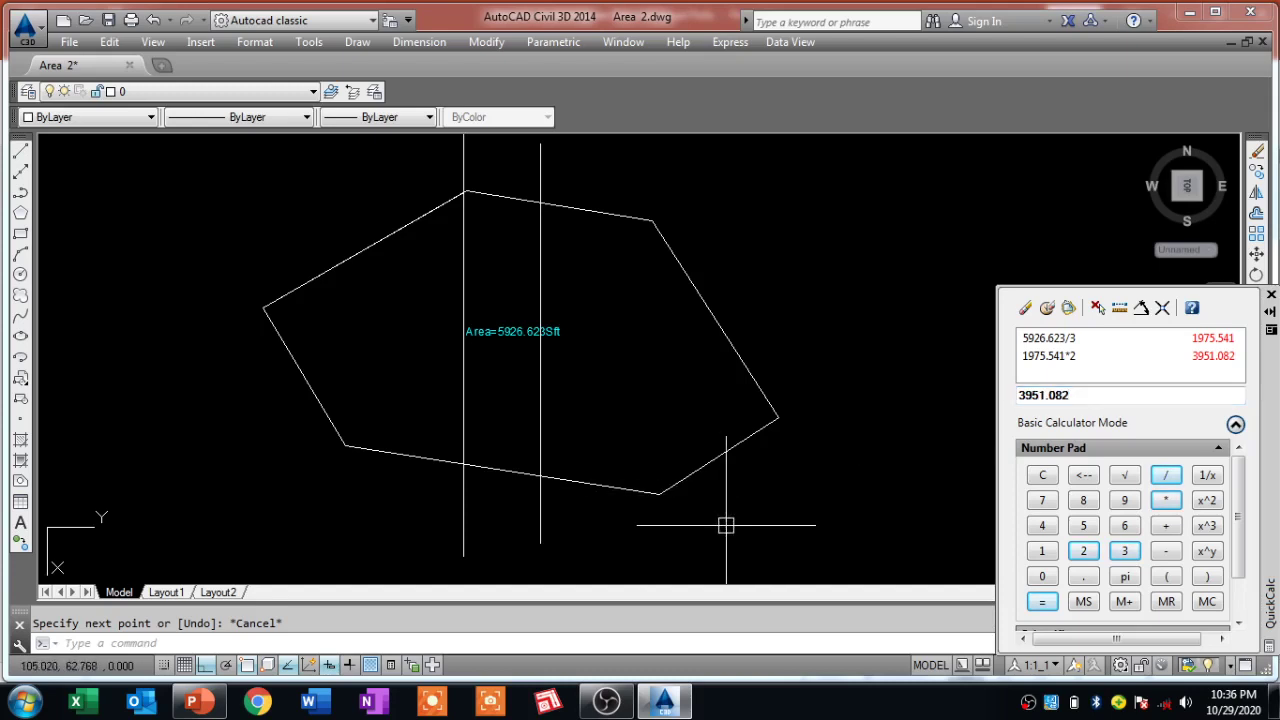
# - Use CD to move the right vertical line parallel so the polygon area left of it is 3951.082
pyautogui.write('C')
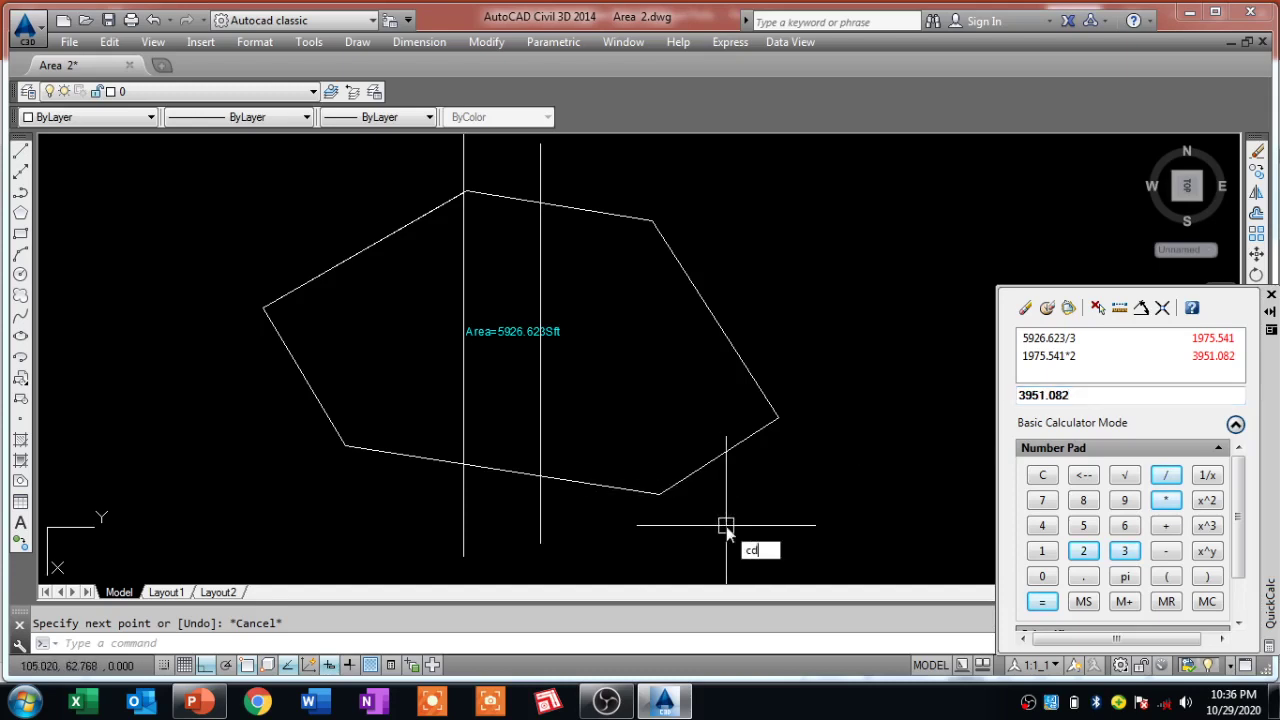
pyautogui.write('D')
pyautogui.press('Return')
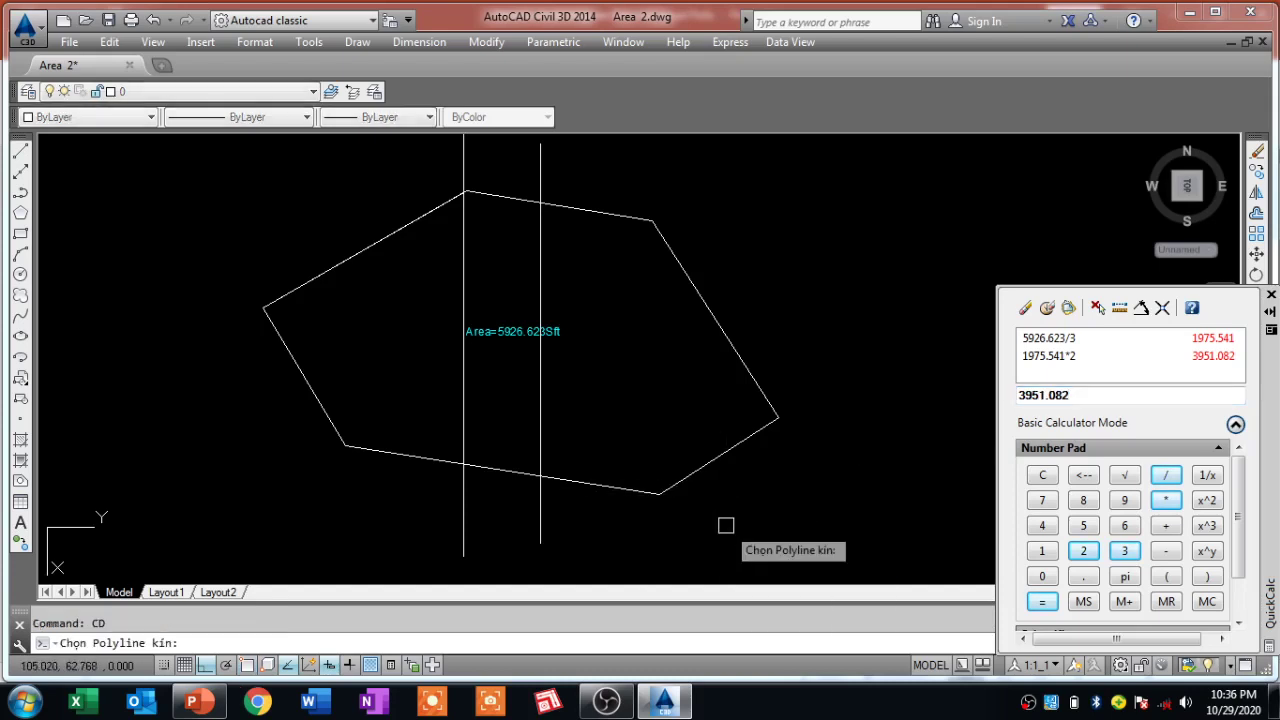
pyautogui.click(617, 486)
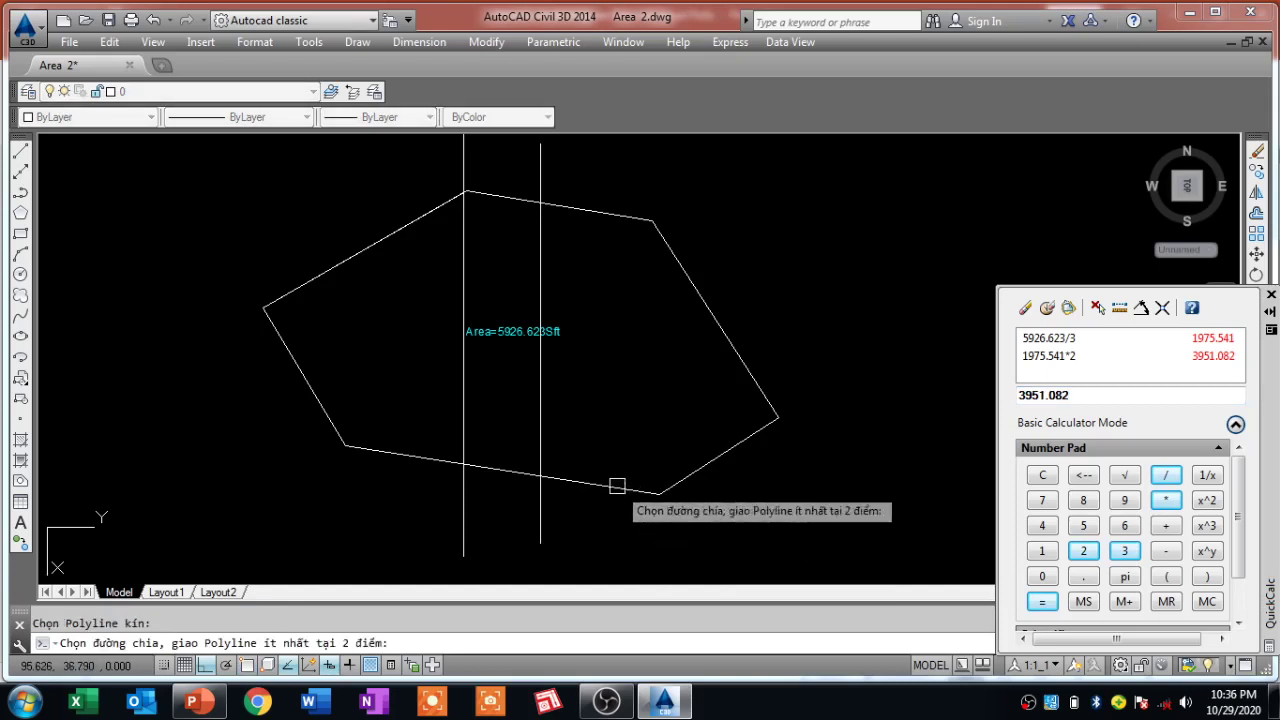
pyautogui.click(540, 381)
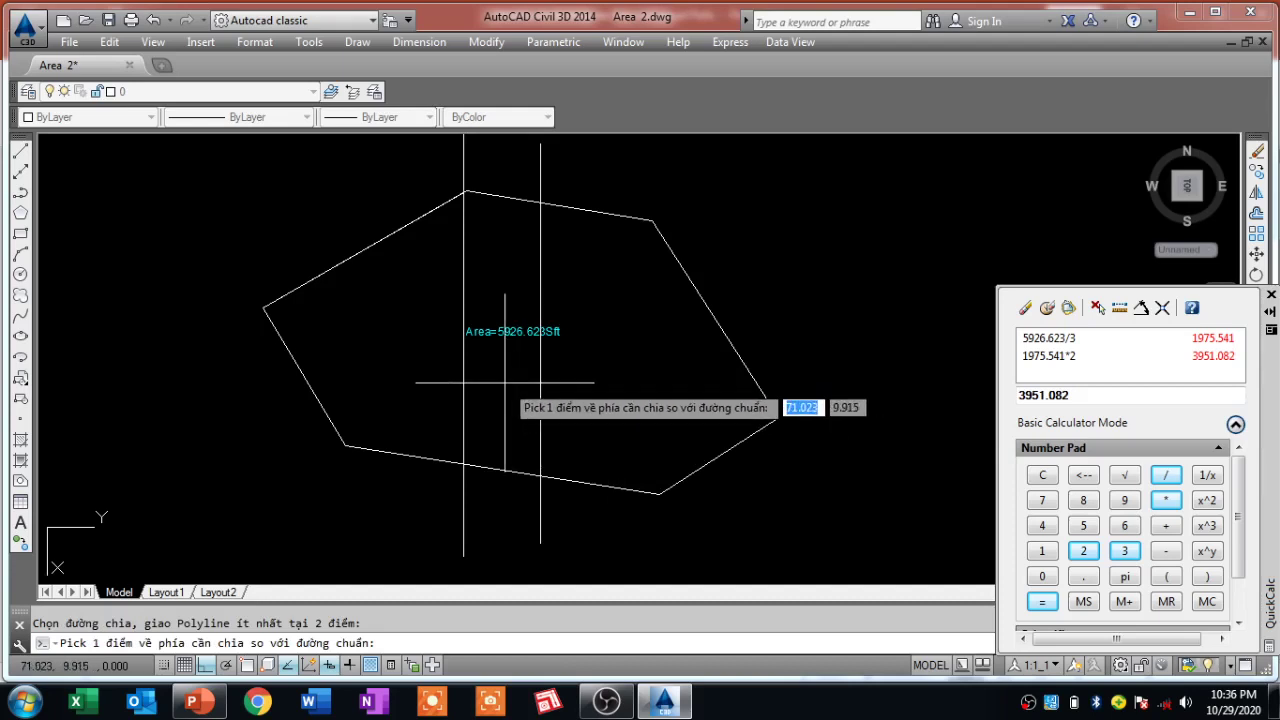
pyautogui.click(504, 382)
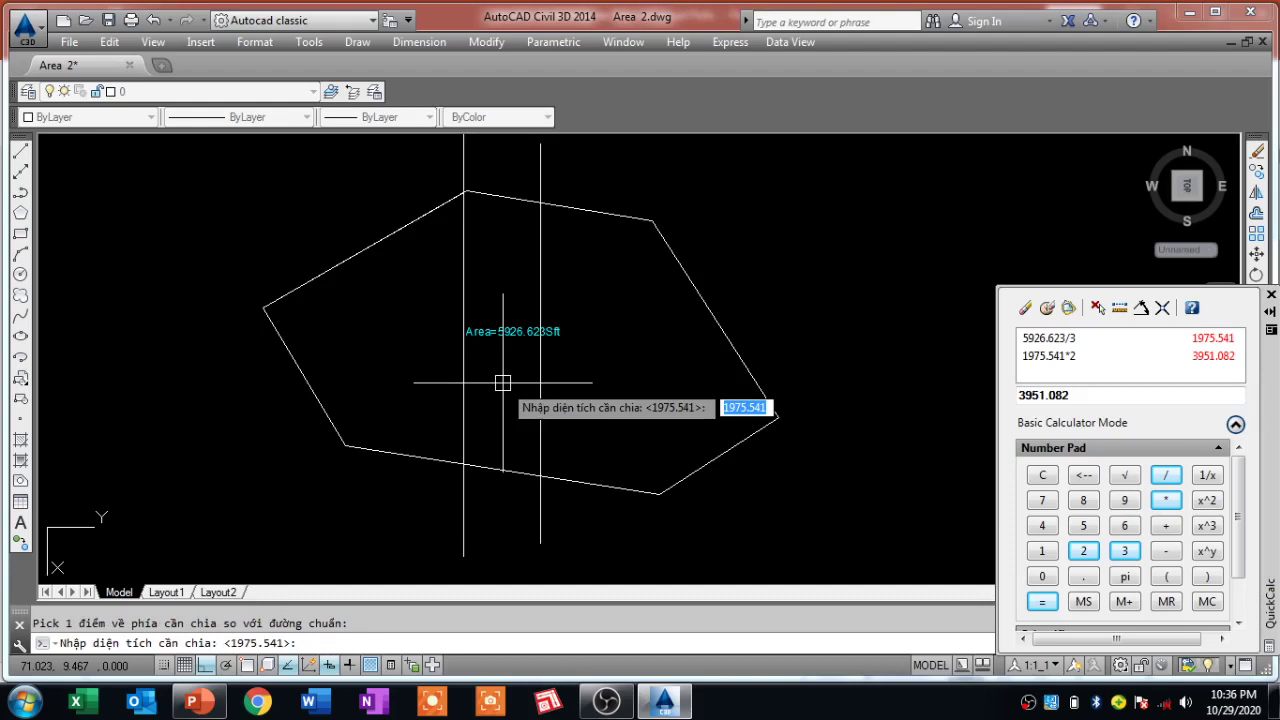
pyautogui.write('39')
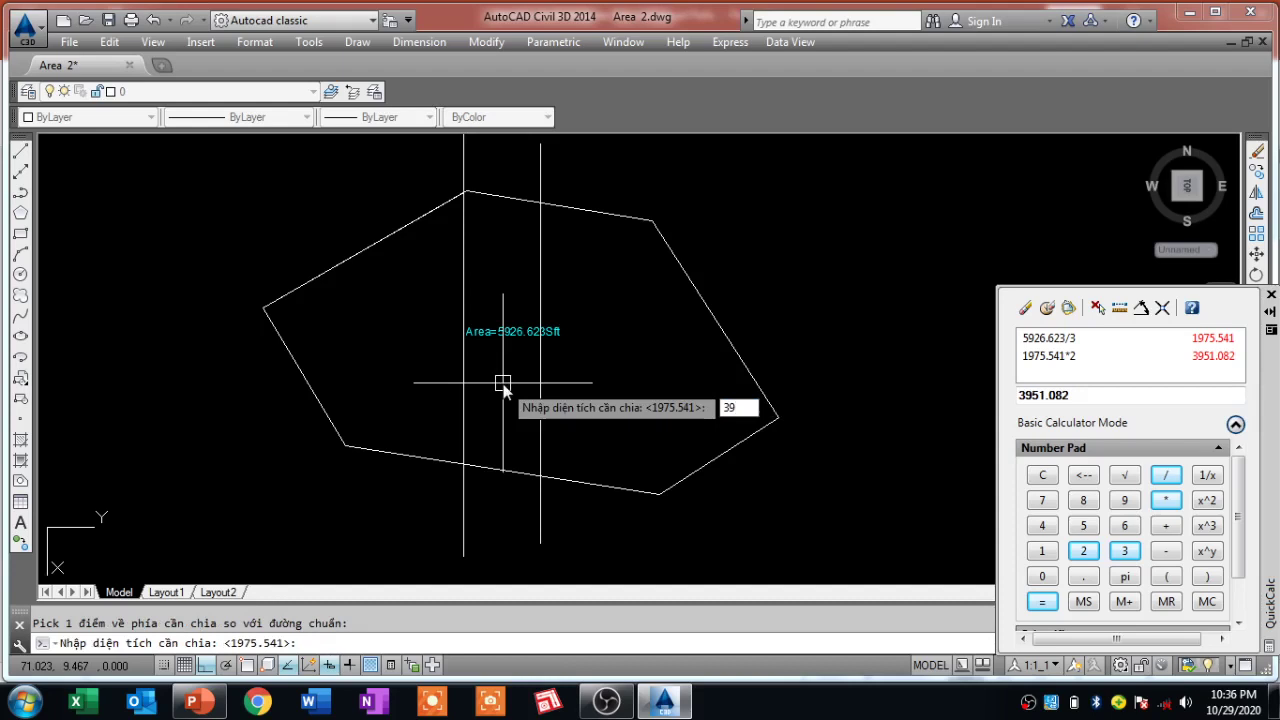
pyautogui.write('6')
pyautogui.write('08')
pyautogui.write('2')
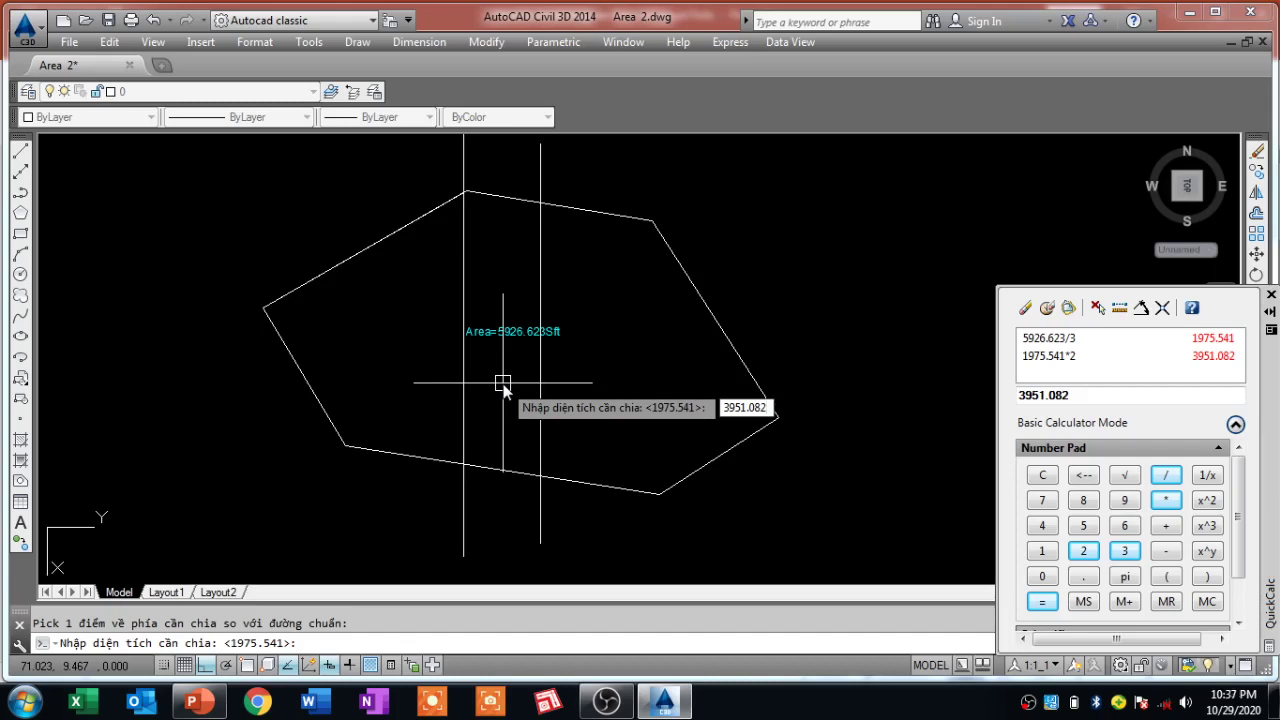
pyautogui.press('Return')
pyautogui.write('s')
pyautogui.press('Return')
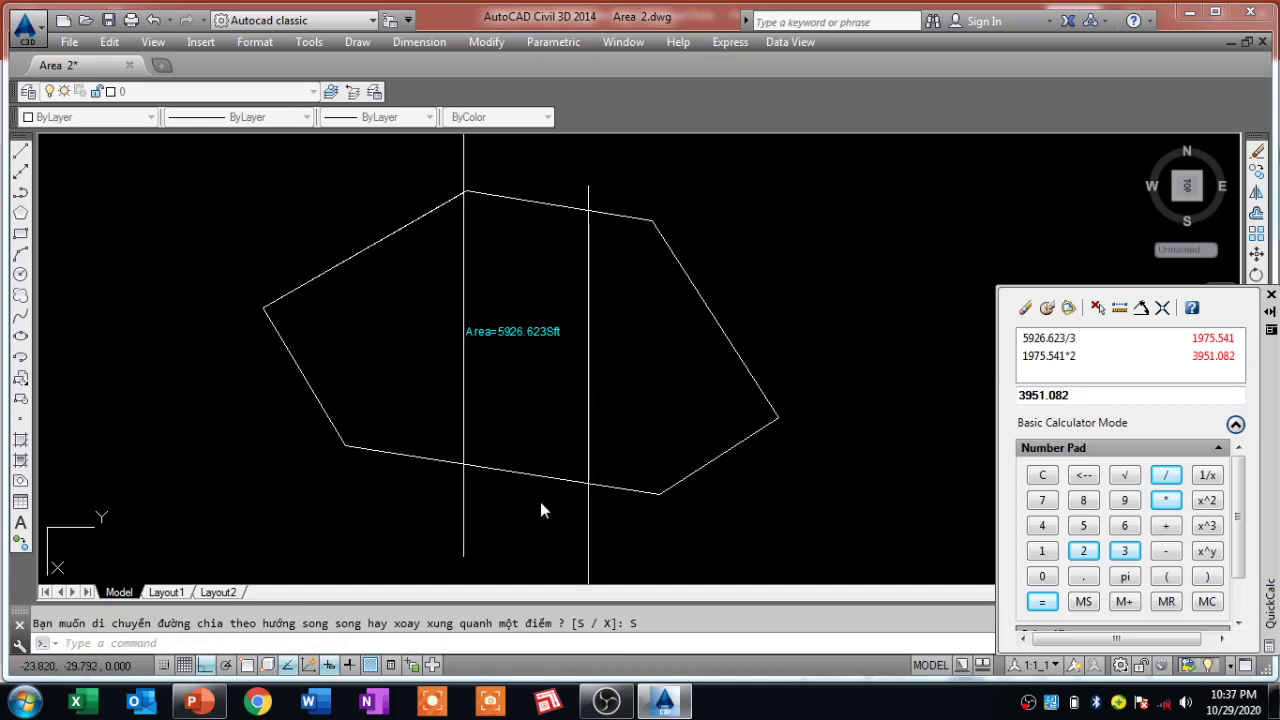
pyautogui.scroll(-1, 636, 370)
pyautogui.scroll(1, 622, 380)
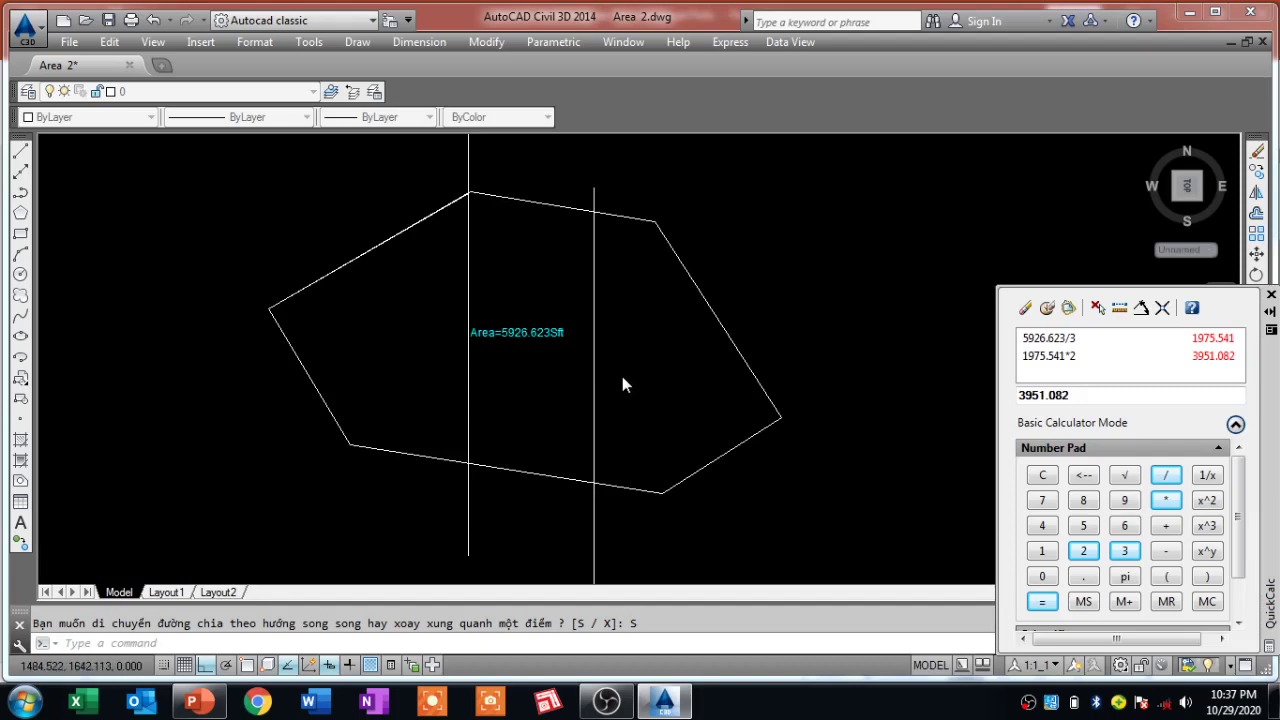
pyautogui.press('Escape')
# - Trim the ends of both vertical lines that extend beyond the polygon's edges
pyautogui.moveTo(599, 302); pyautogui.dragTo(656, 357, button='middle')
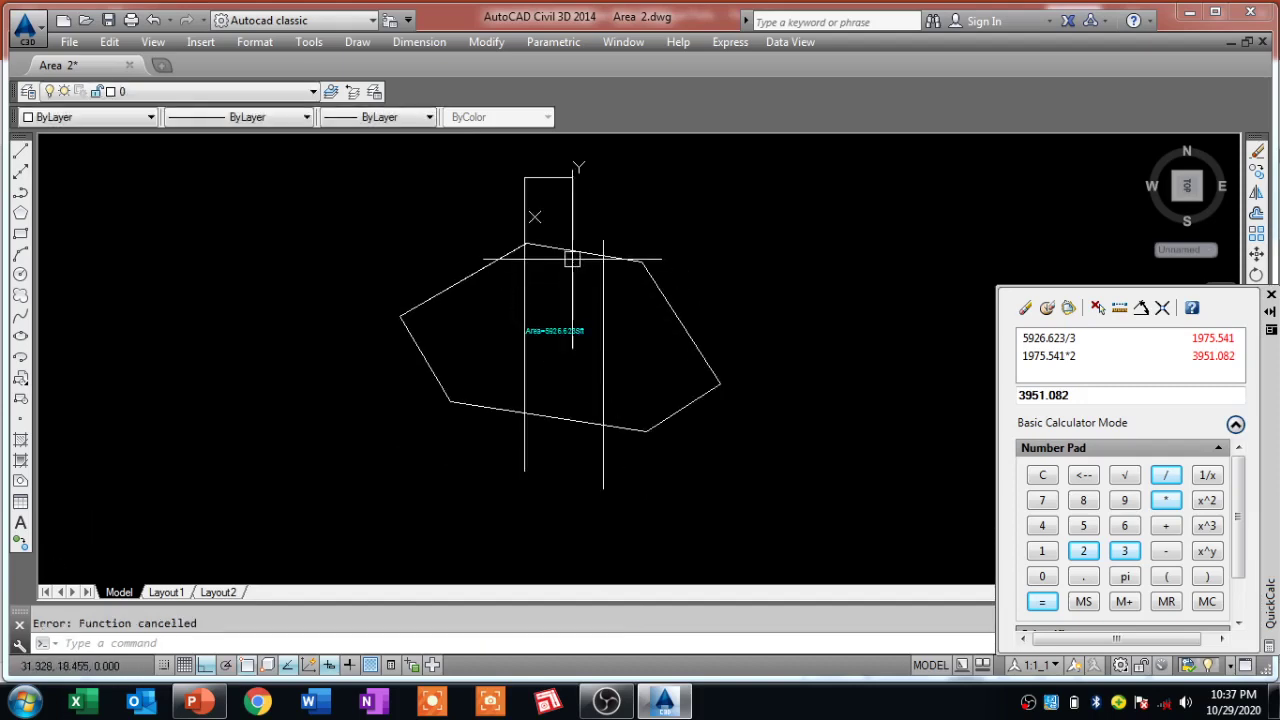
pyautogui.write('tr')
pyautogui.press('Return')
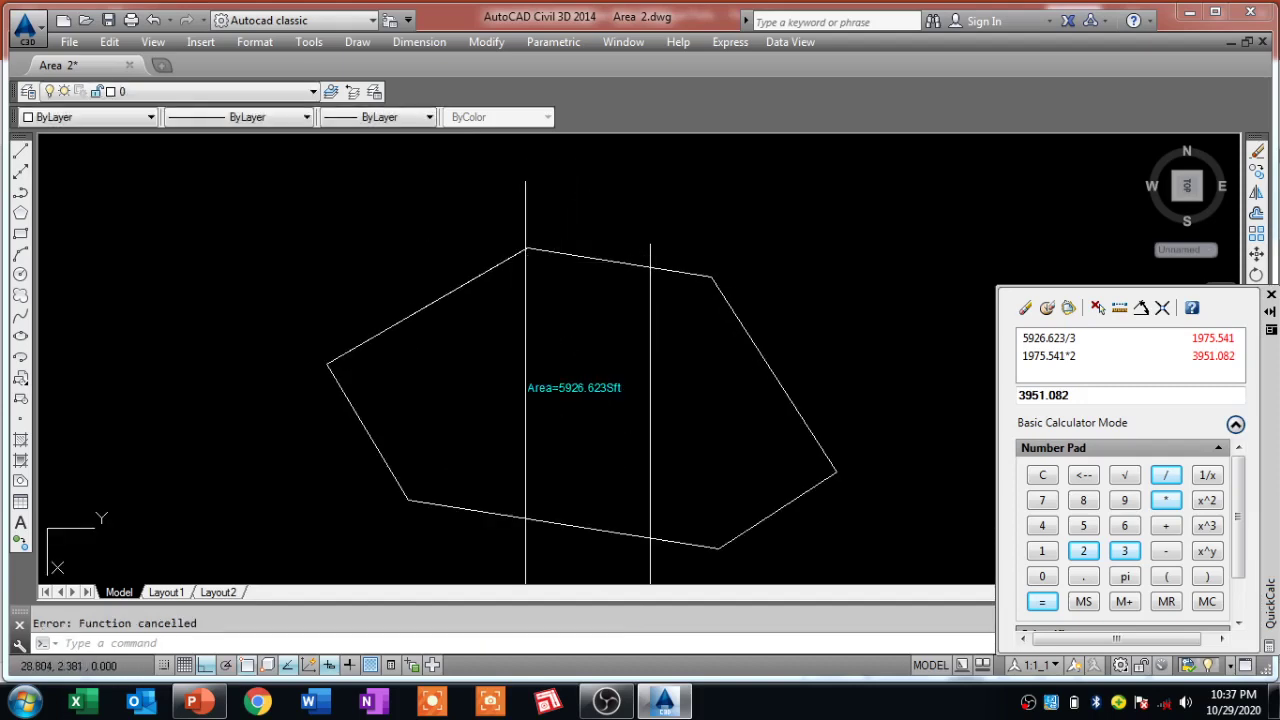
pyautogui.press('Return')
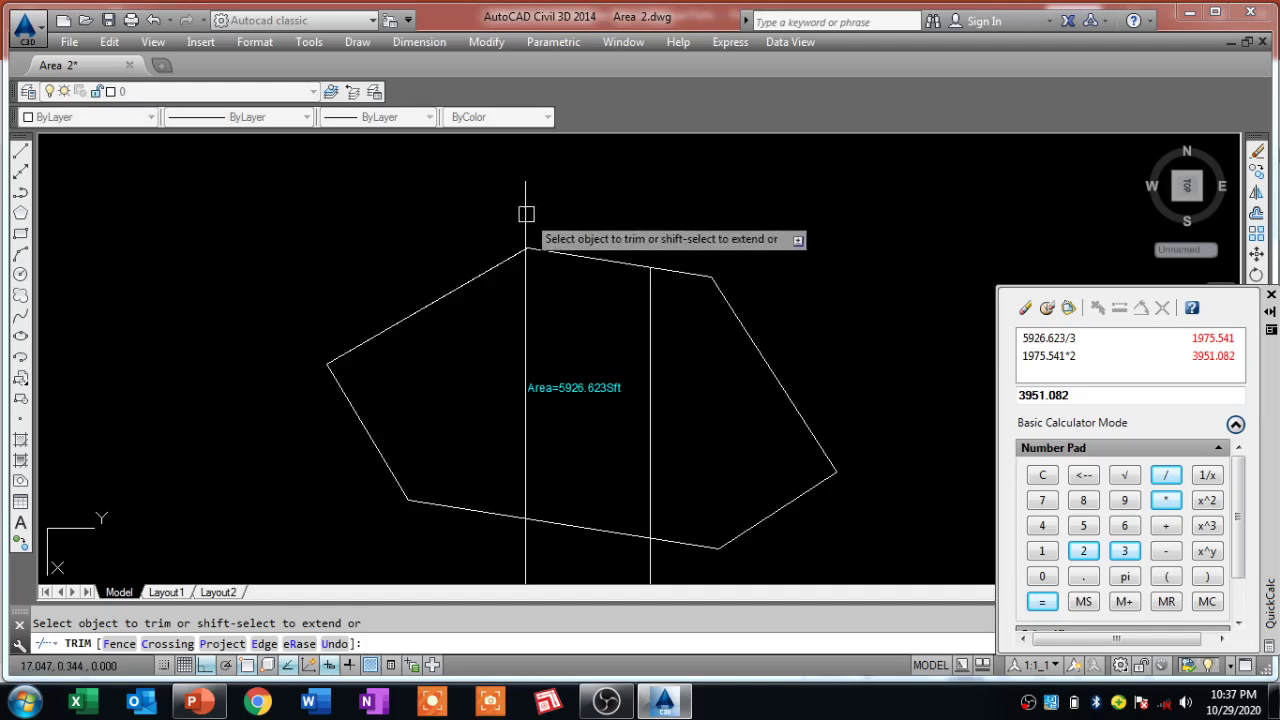
pyautogui.scroll(-2, 534, 171)
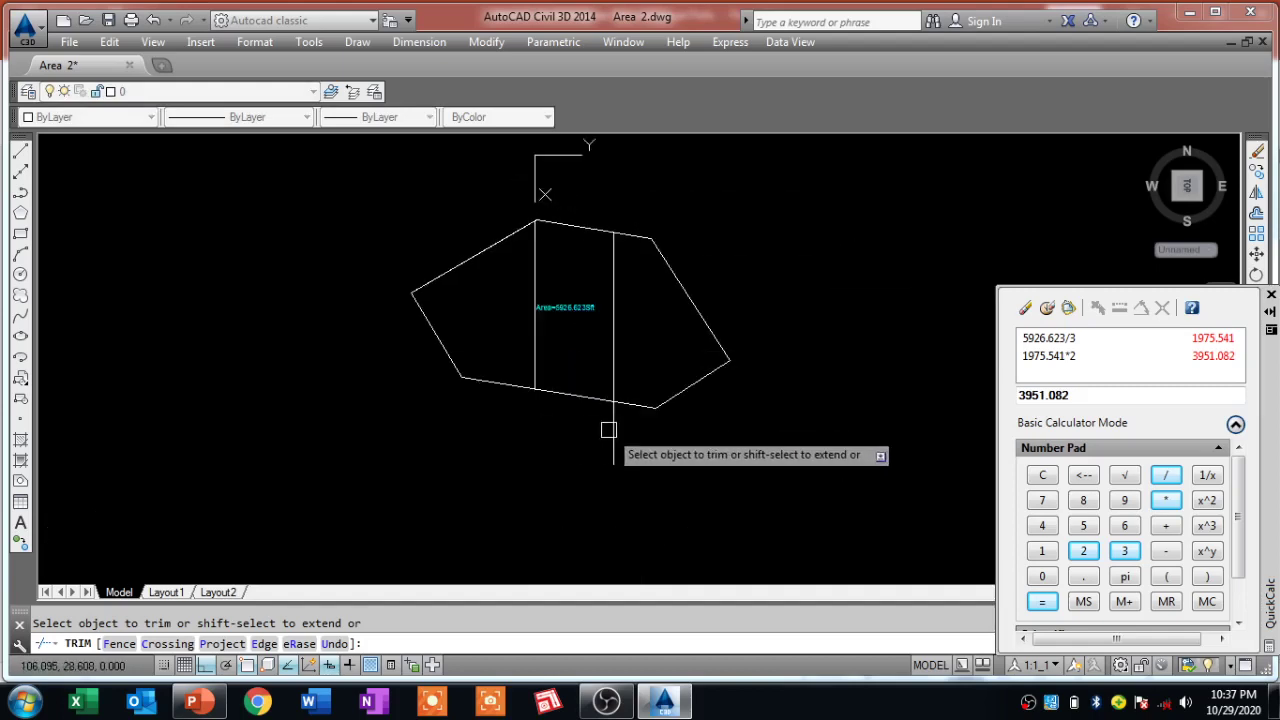
pyautogui.scroll(3, 600, 435)
pyautogui.scroll(-3, 590, 455)
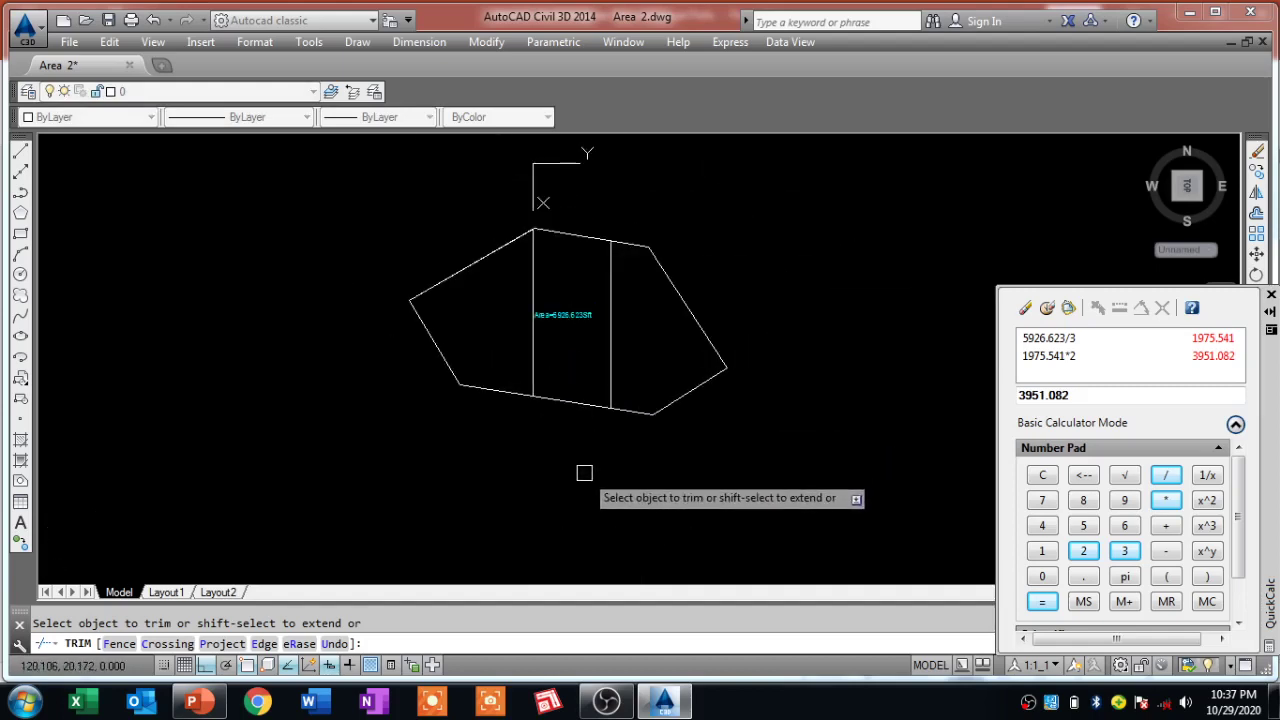
pyautogui.press('Escape')
pyautogui.scroll(2, 574, 350)
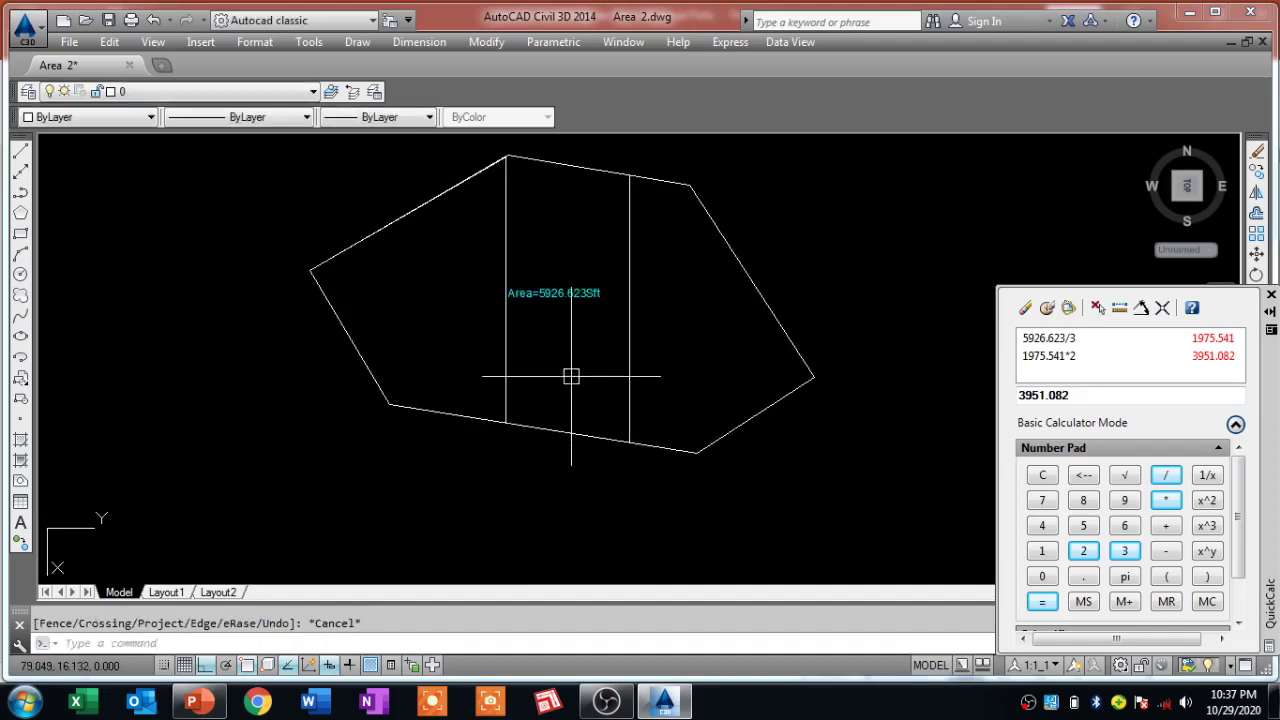
# - Use BO with Pick Points to outline the middle, next and right parts as closed polylines
pyautogui.write('Bo')
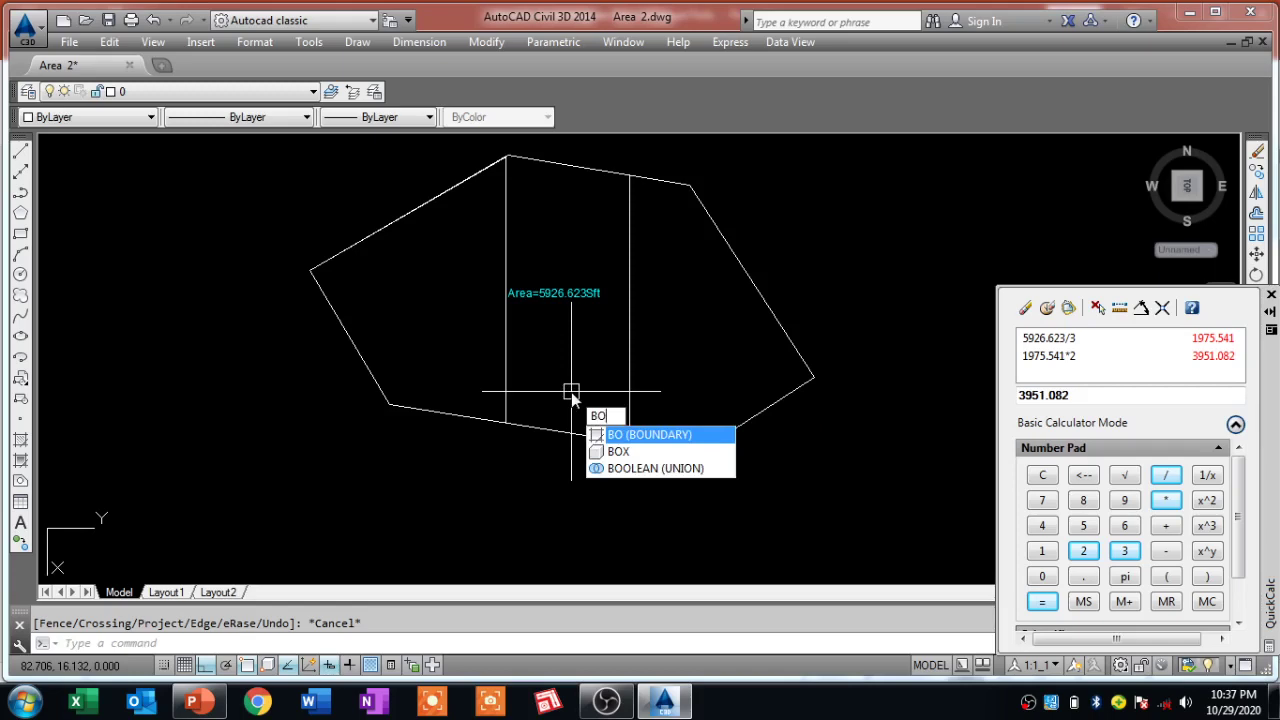
pyautogui.press('Return')
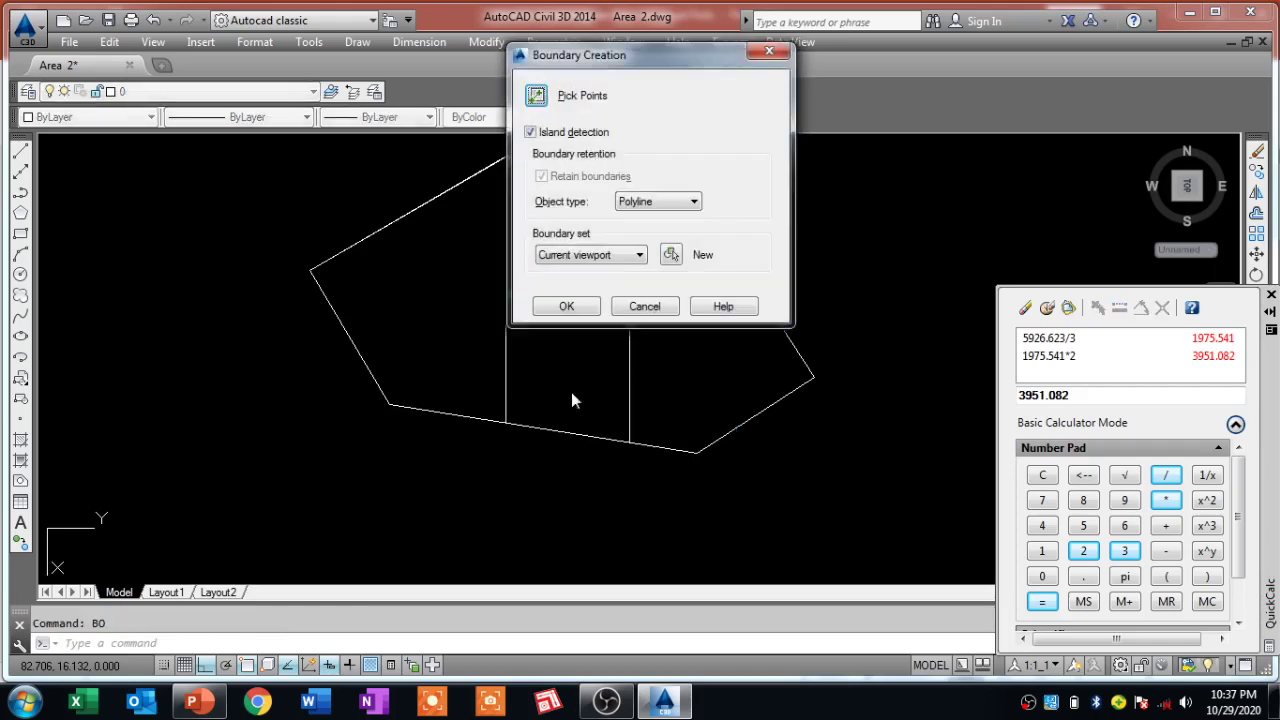
pyautogui.press('Return')
pyautogui.click(455, 350)
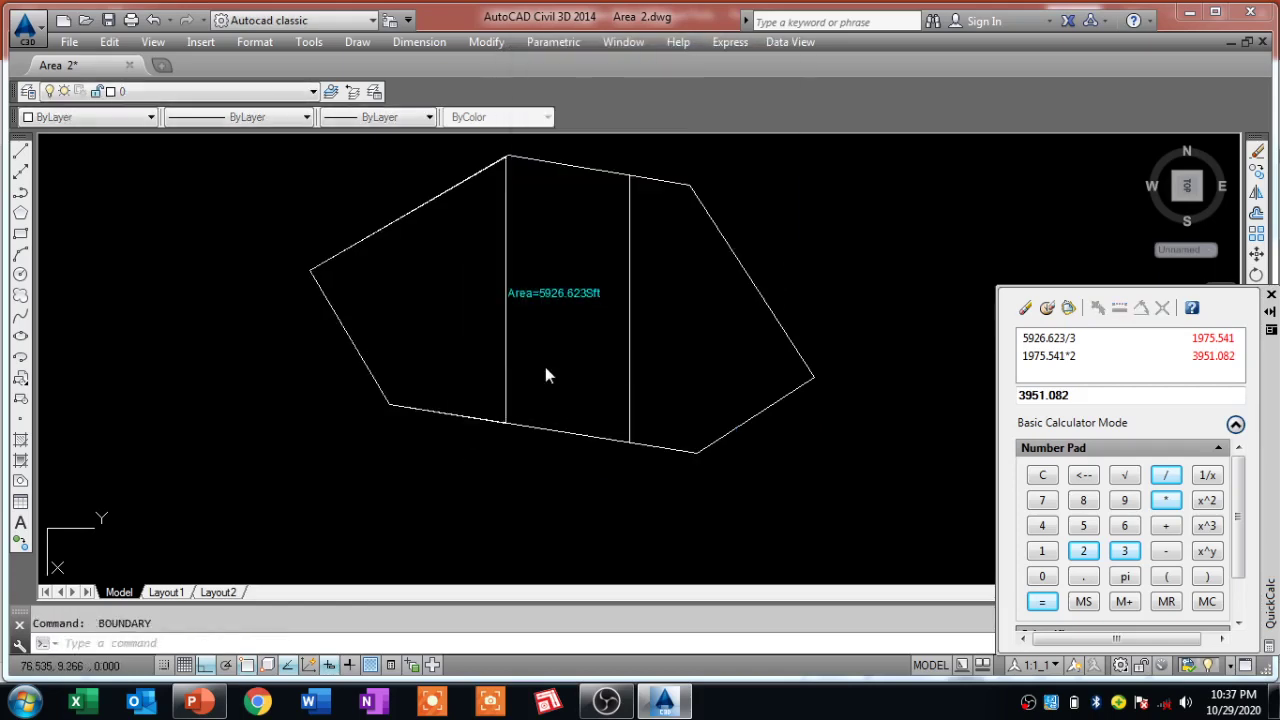
pyautogui.press('Return')
pyautogui.press('Return')
pyautogui.click(559, 366)
pyautogui.press('Return')
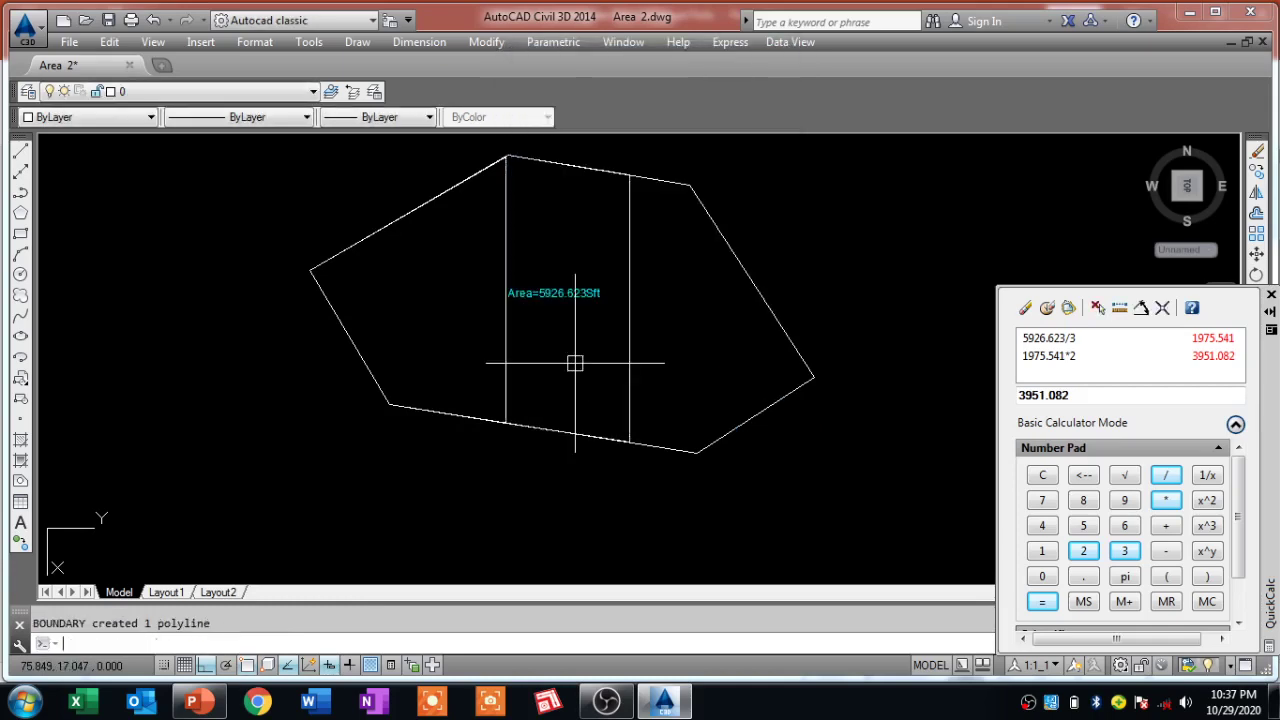
pyautogui.press('Return')
pyautogui.press('Return')
pyautogui.click(680, 362)
pyautogui.press('Return')
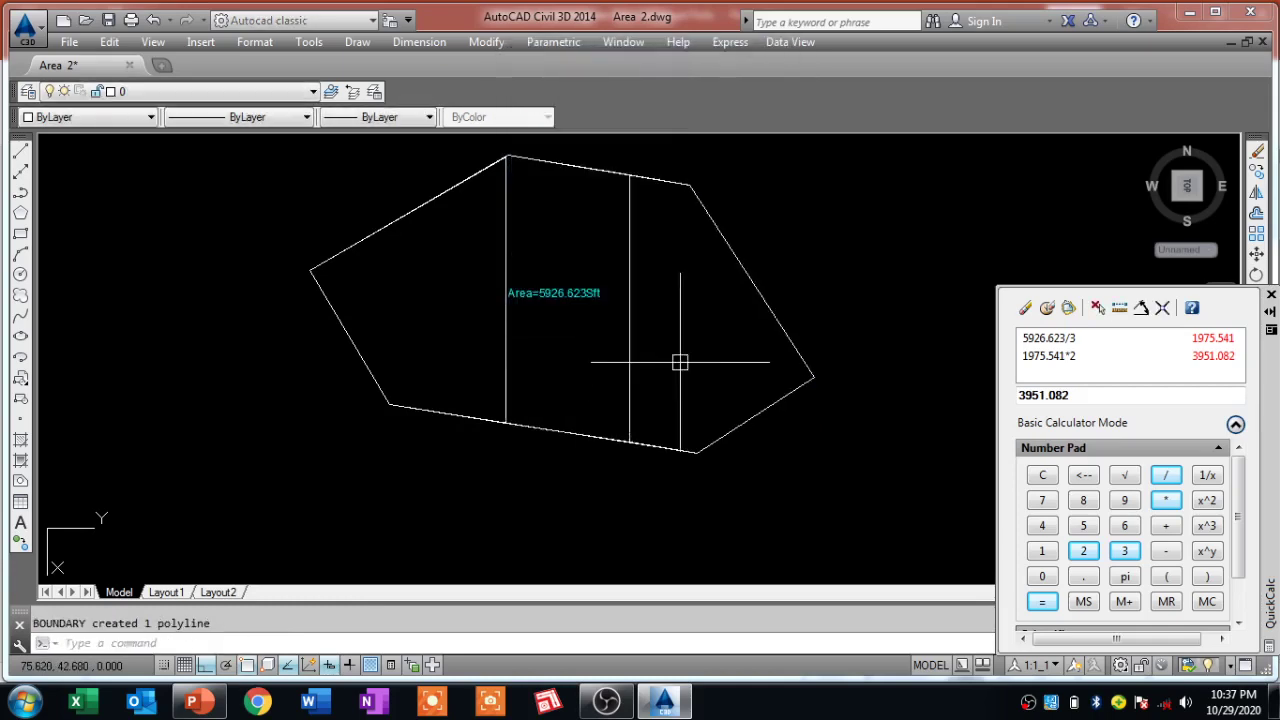
pyautogui.scroll(-2, 457, 357)
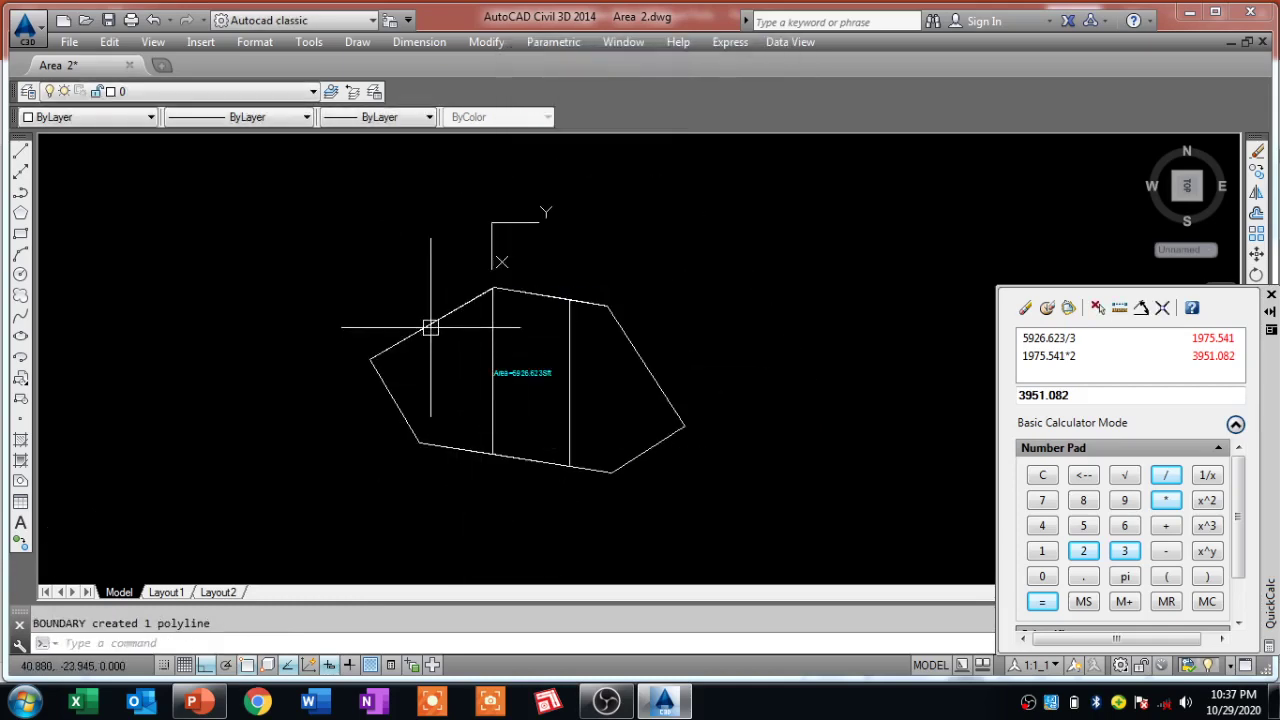
pyautogui.click(430, 325)
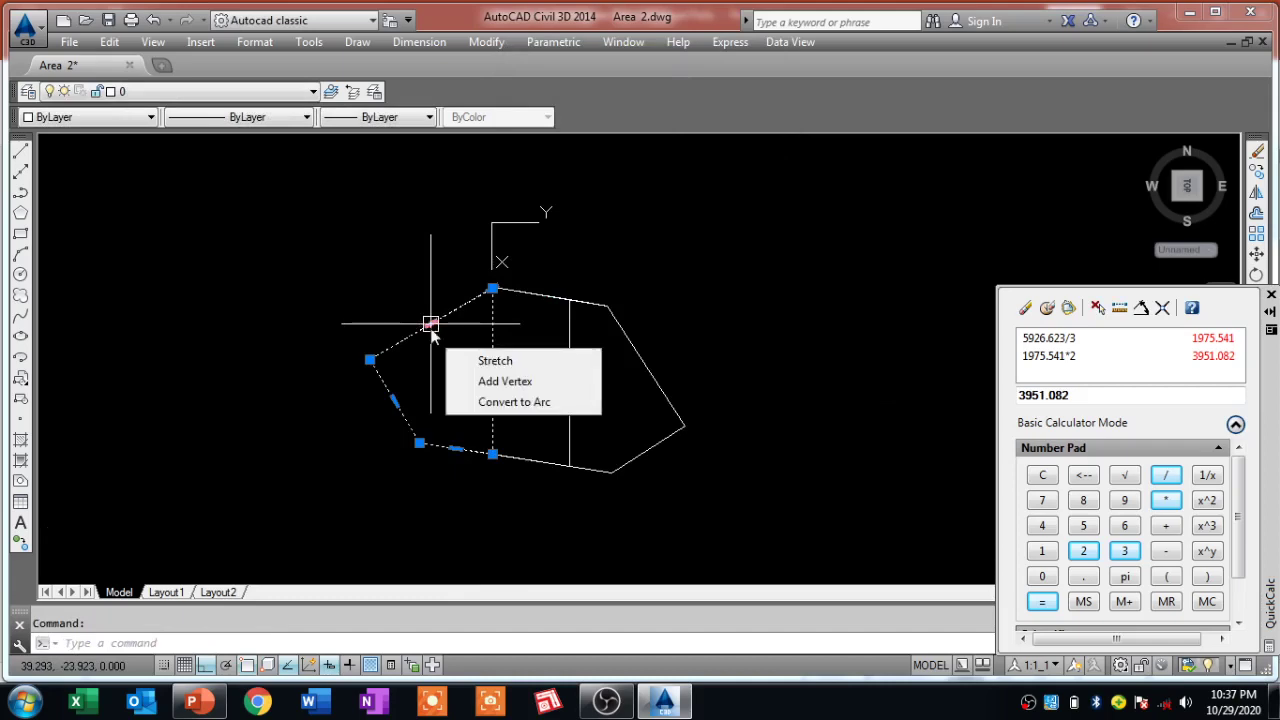
pyautogui.press('Escape')
pyautogui.click(524, 292)
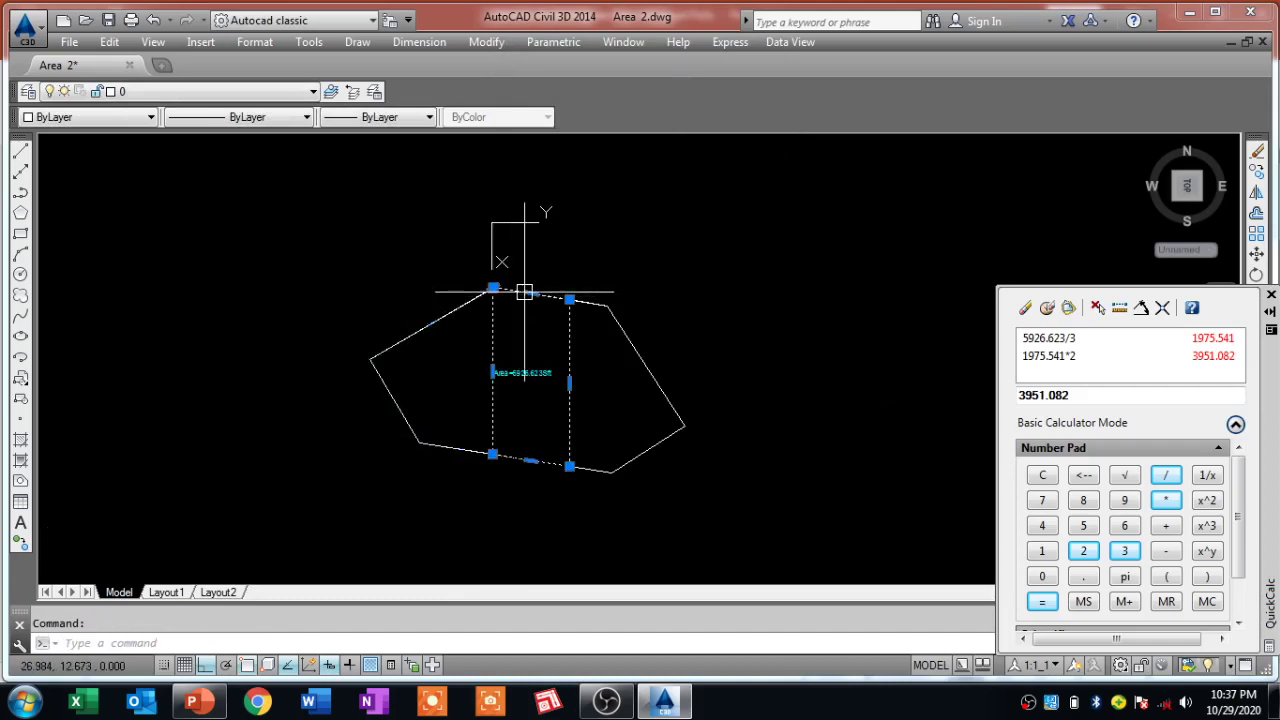
pyautogui.press('Escape')
pyautogui.click(605, 300)
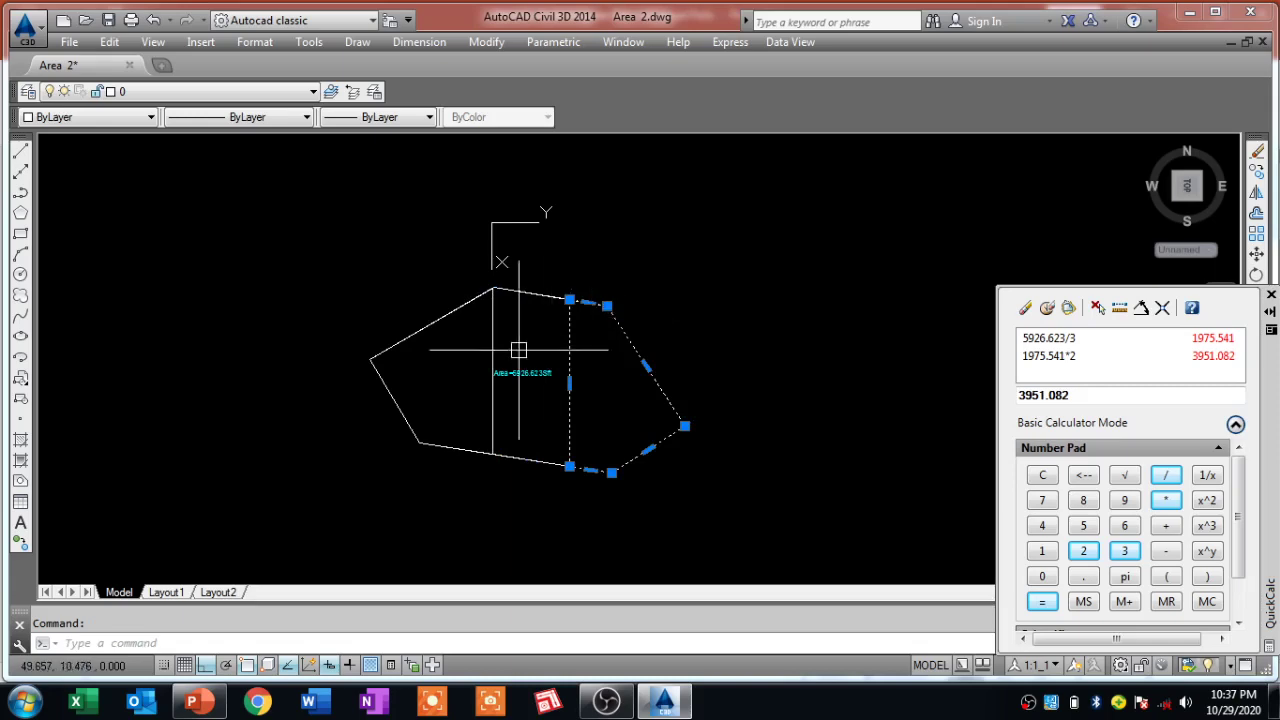
pyautogui.press('Escape')
pyautogui.scroll(2, 654, 302)
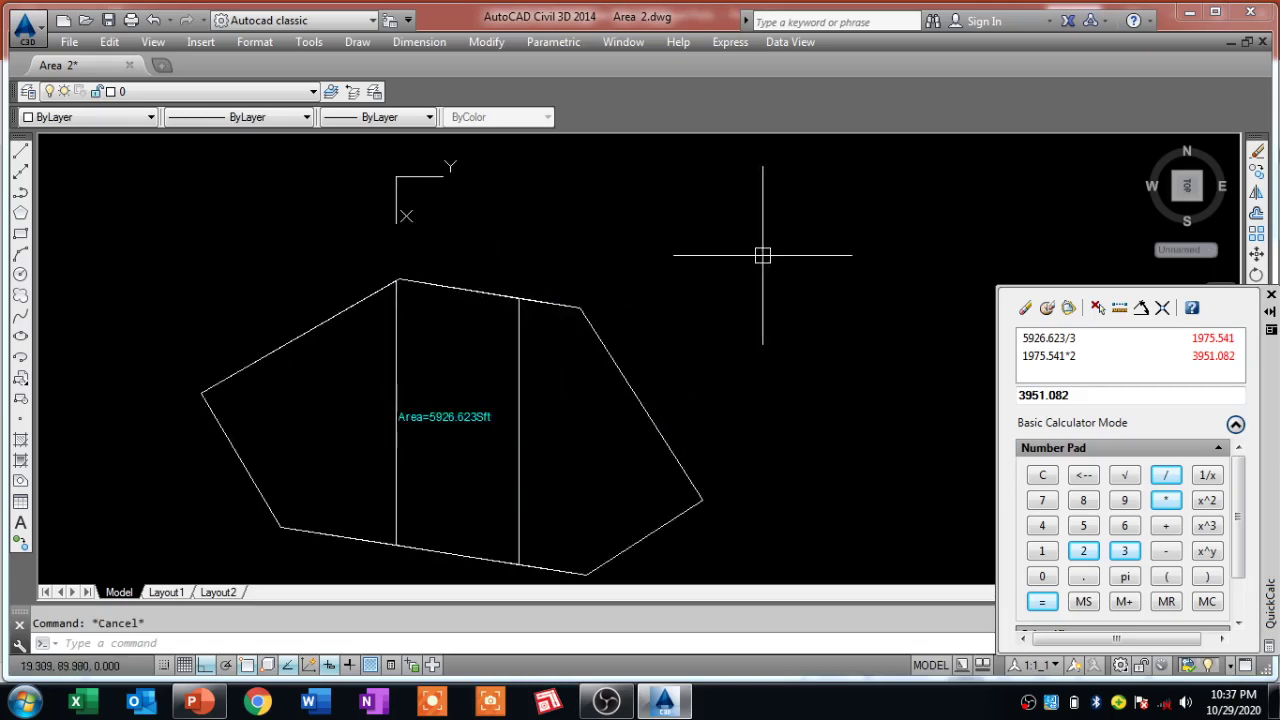
pyautogui.scroll(-2, 770, 252)
pyautogui.scroll(2, 496, 321)
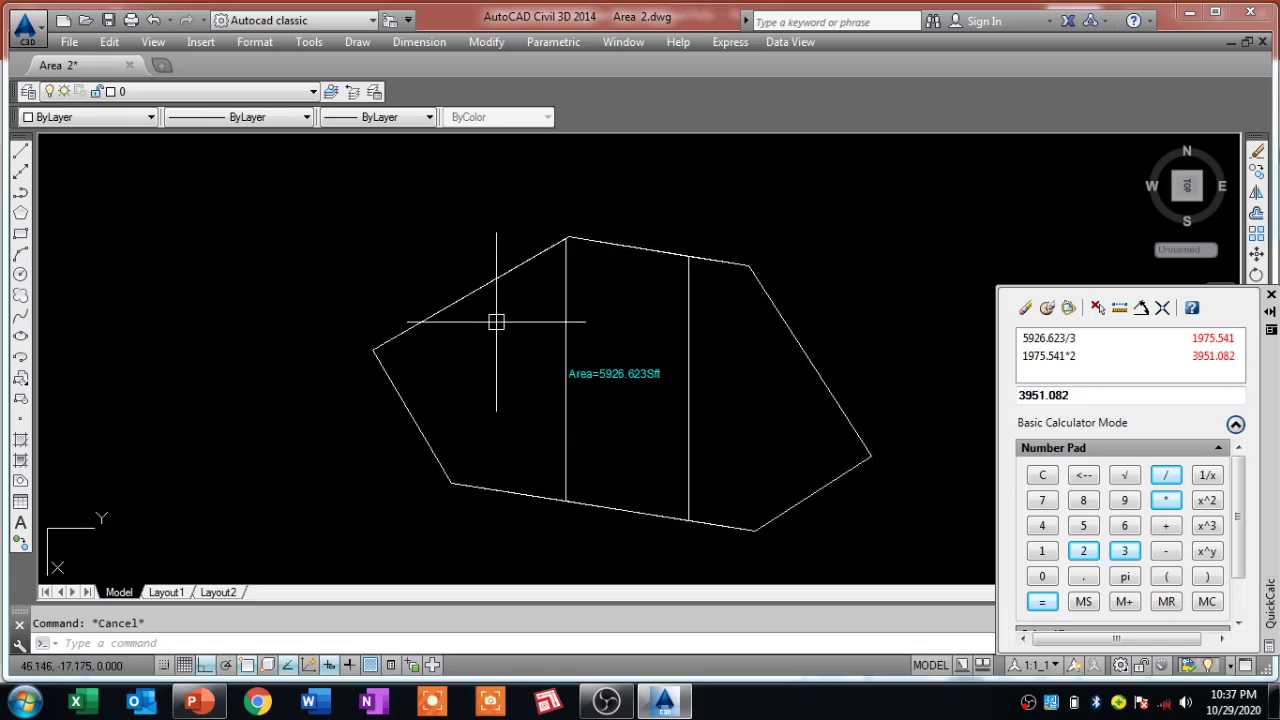
pyautogui.scroll(2, 492, 320)
pyautogui.scroll(-2, 446, 310)
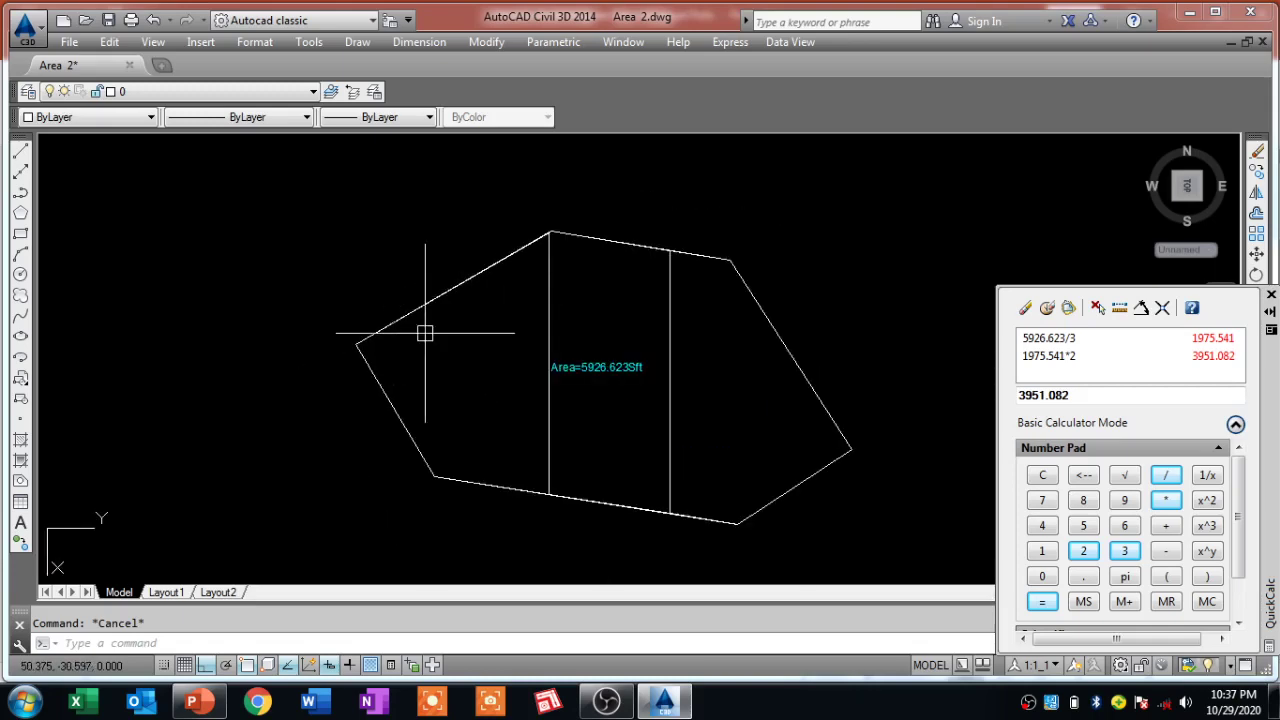
pyautogui.moveTo(508, 391); pyautogui.dragTo(407, 368, button='middle')
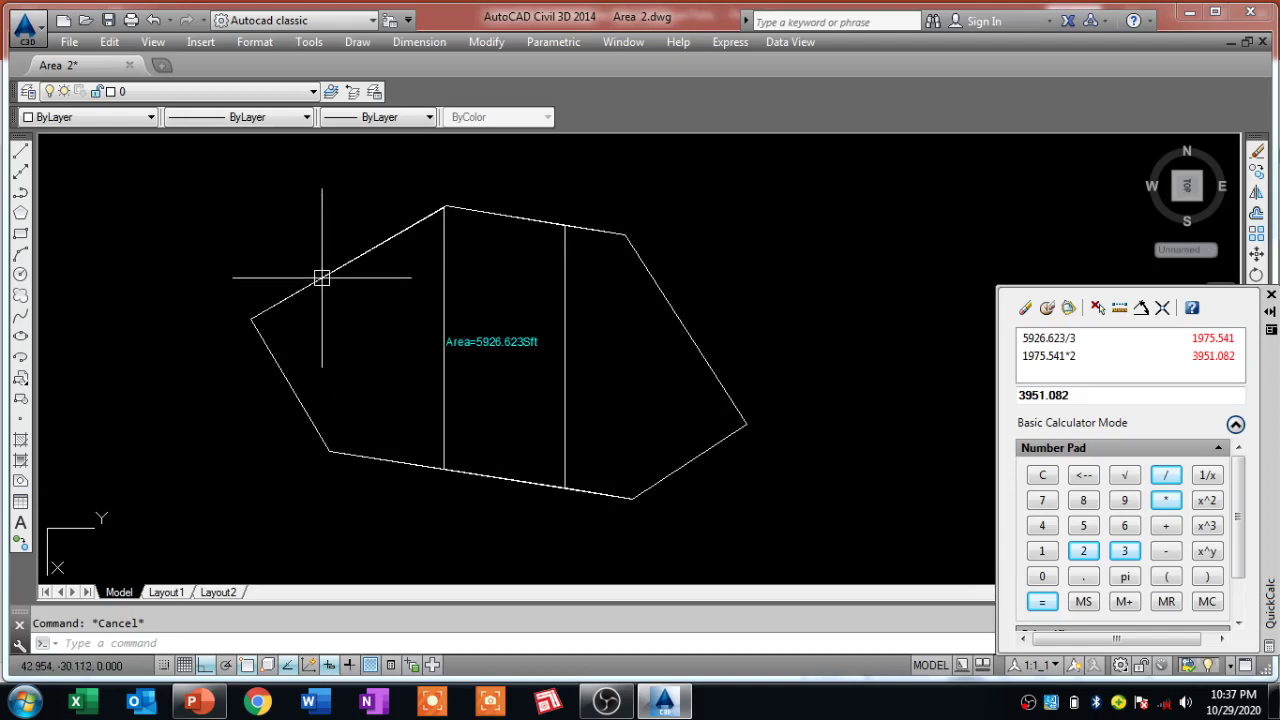
pyautogui.click(322, 276)
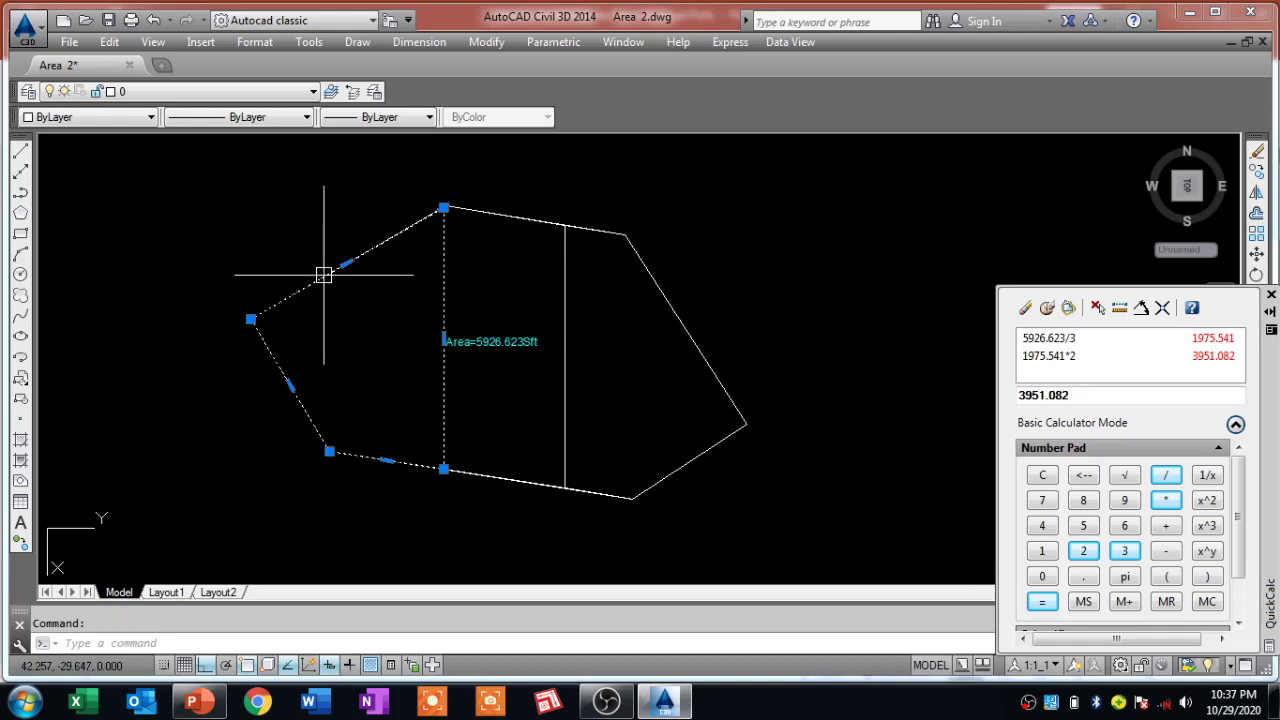
pyautogui.rightClick(323, 275)
pyautogui.click(388, 421)
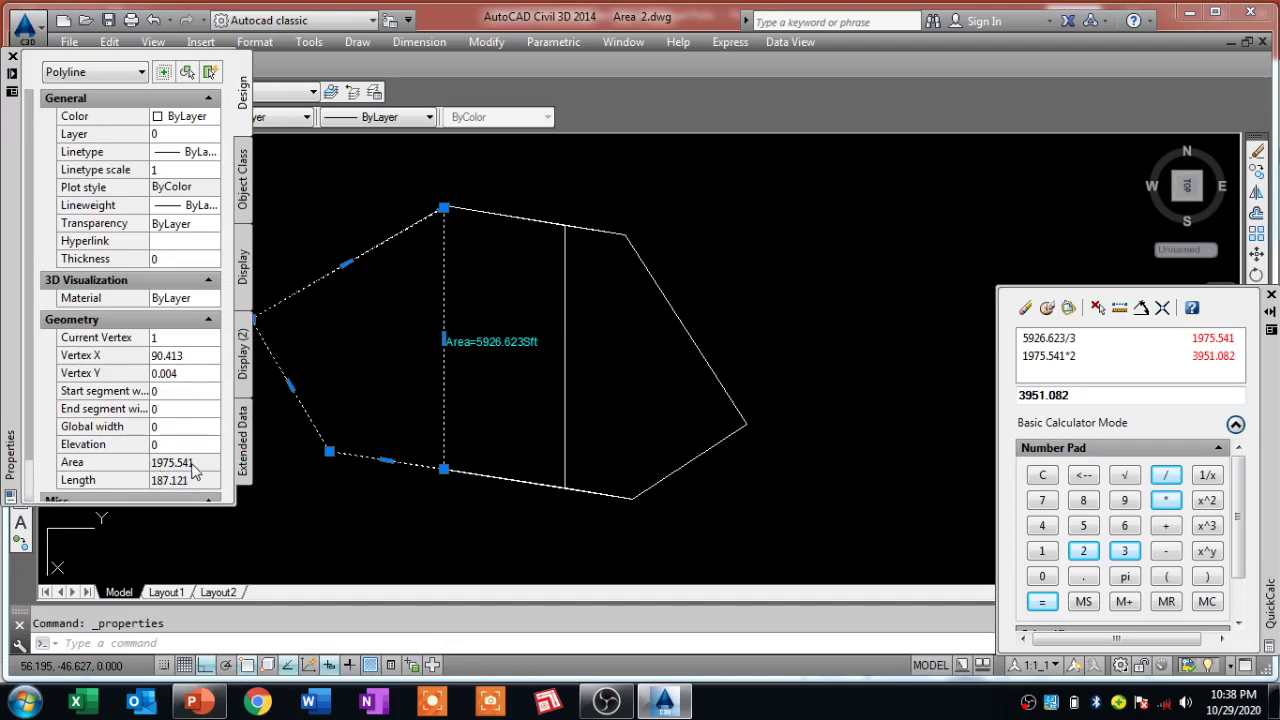
pyautogui.click(190, 463)
pyautogui.click(212, 466)
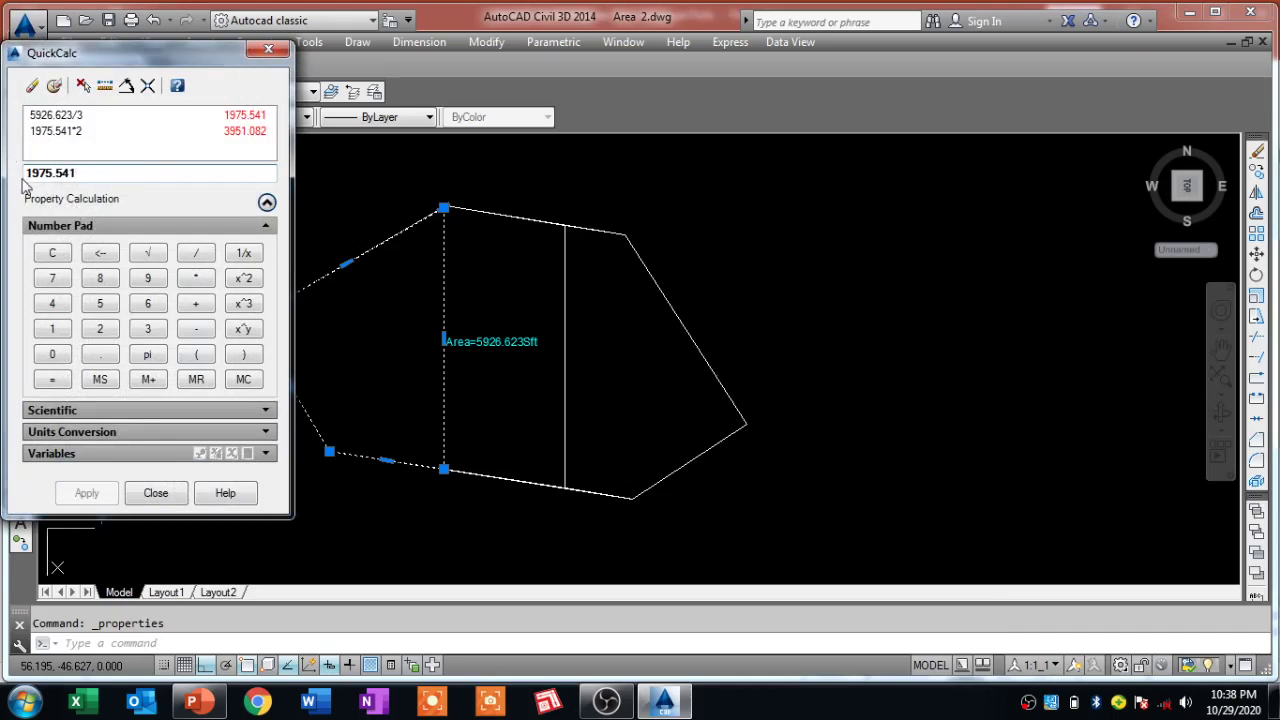
pyautogui.click(268, 49)
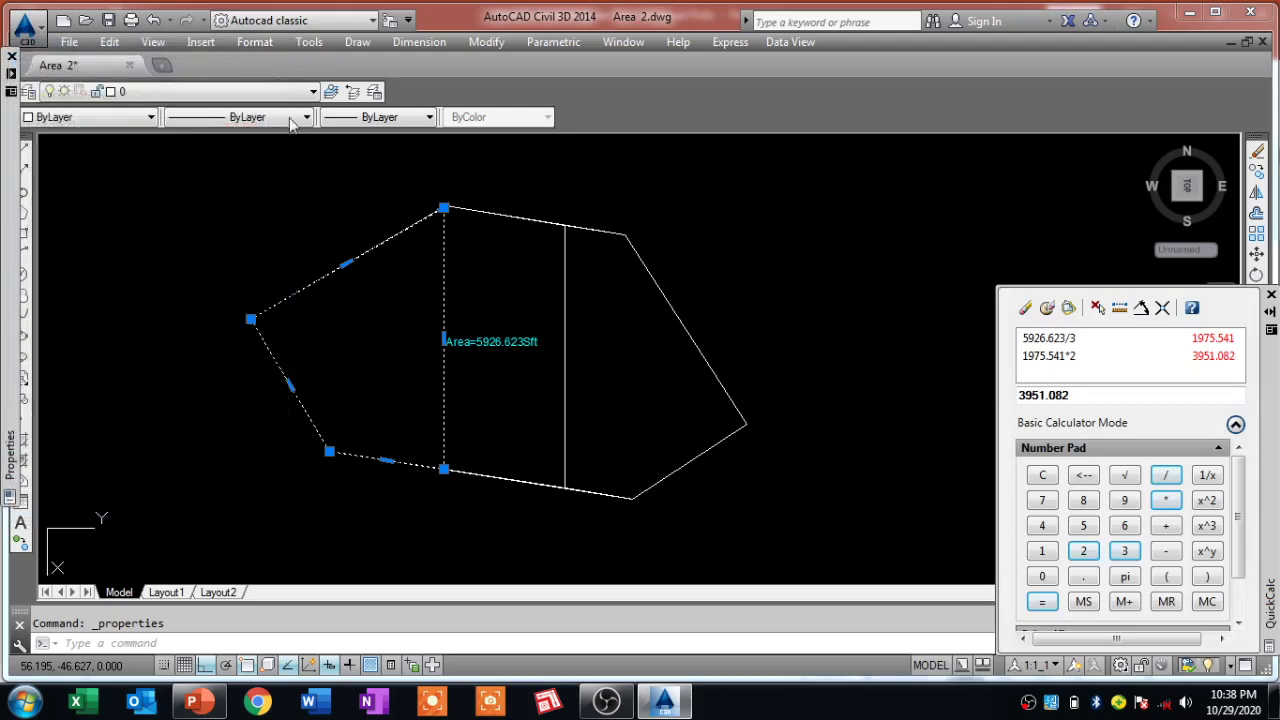
pyautogui.press('Escape')
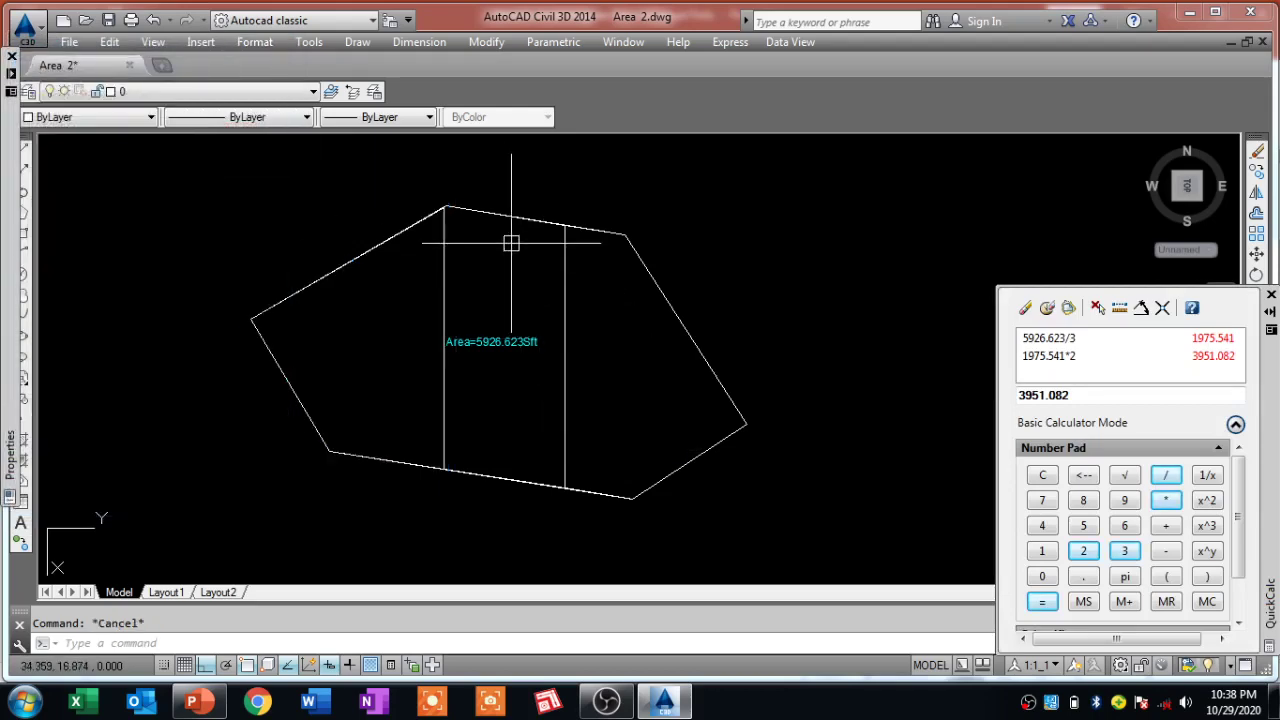
pyautogui.click(503, 218)
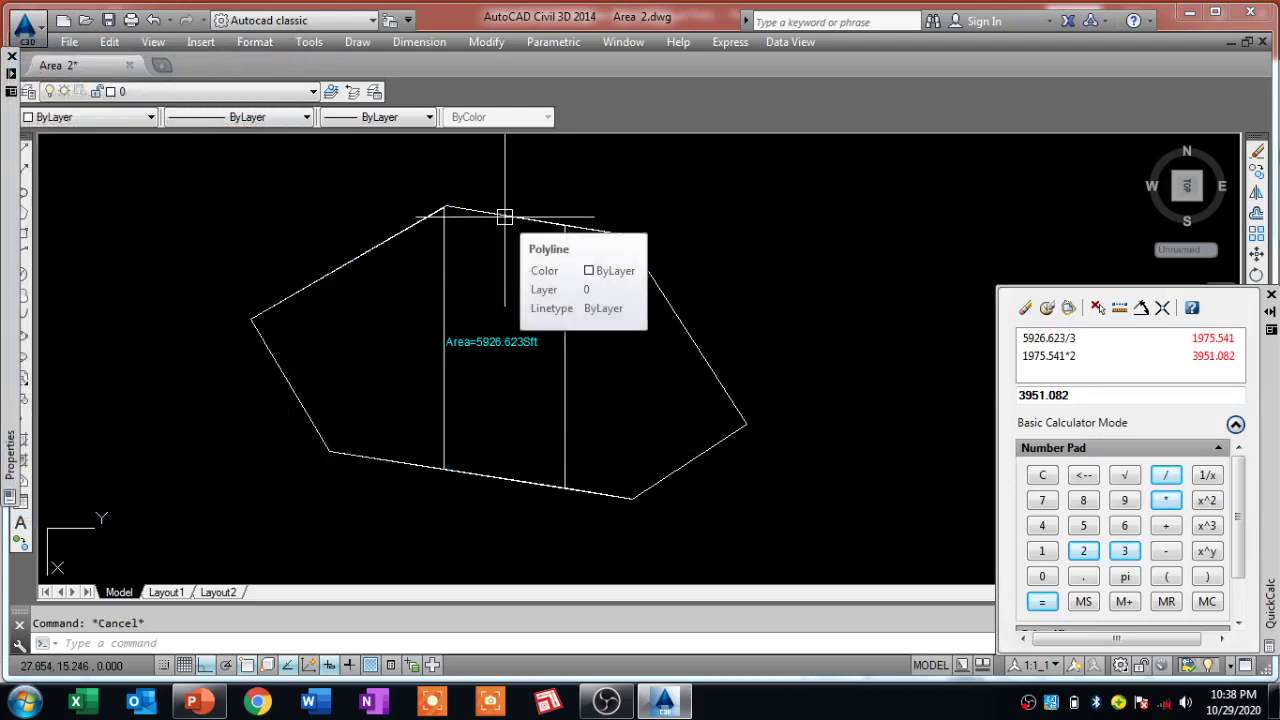
pyautogui.rightClick(505, 220)
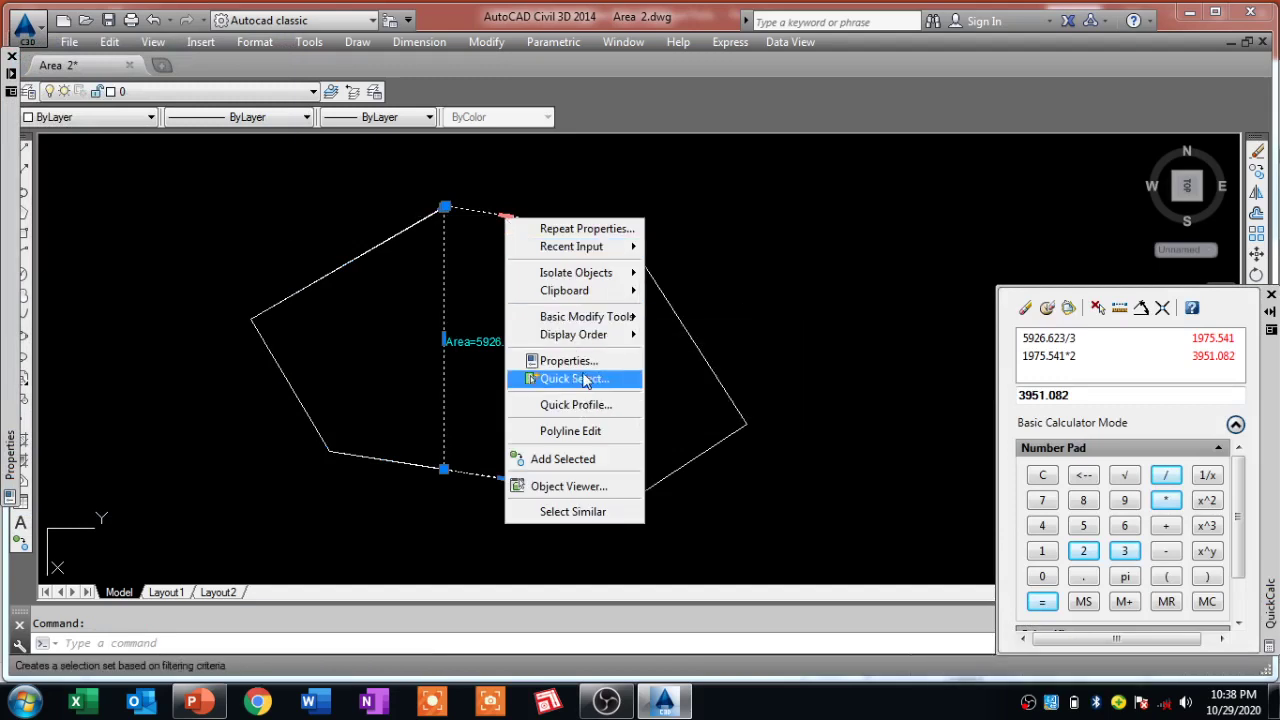
pyautogui.click(565, 361)
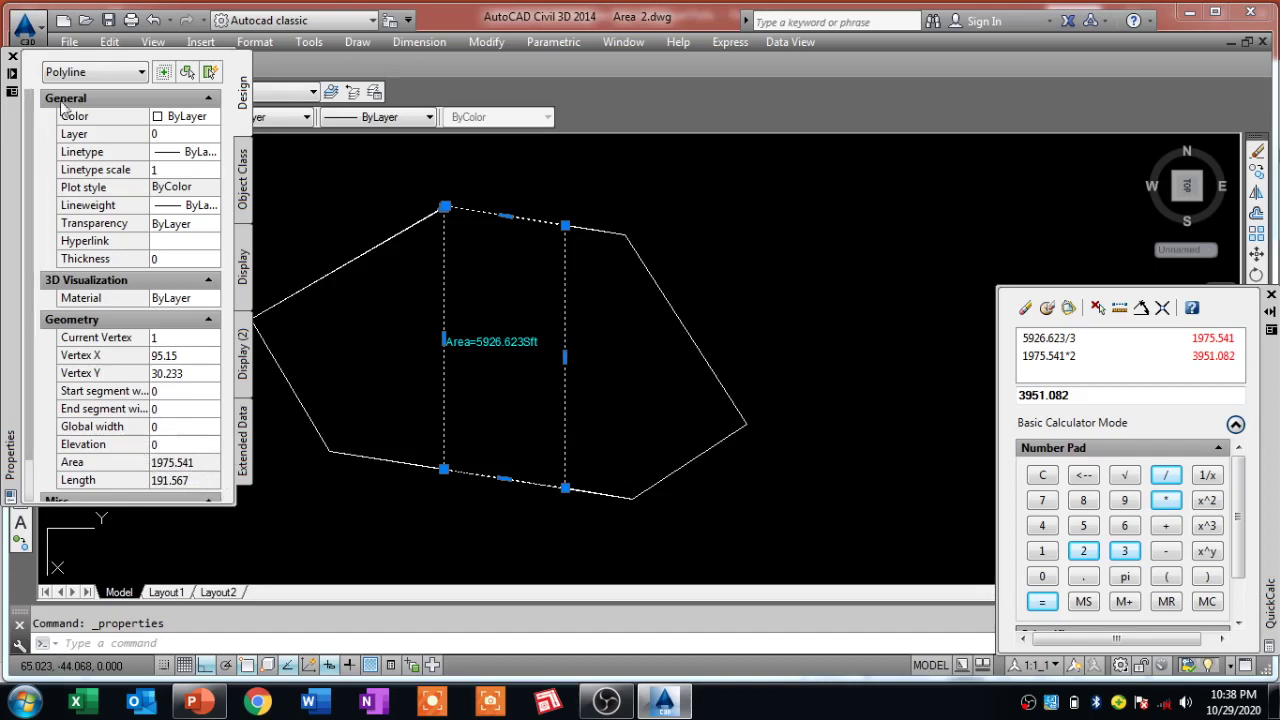
pyautogui.click(13, 56)
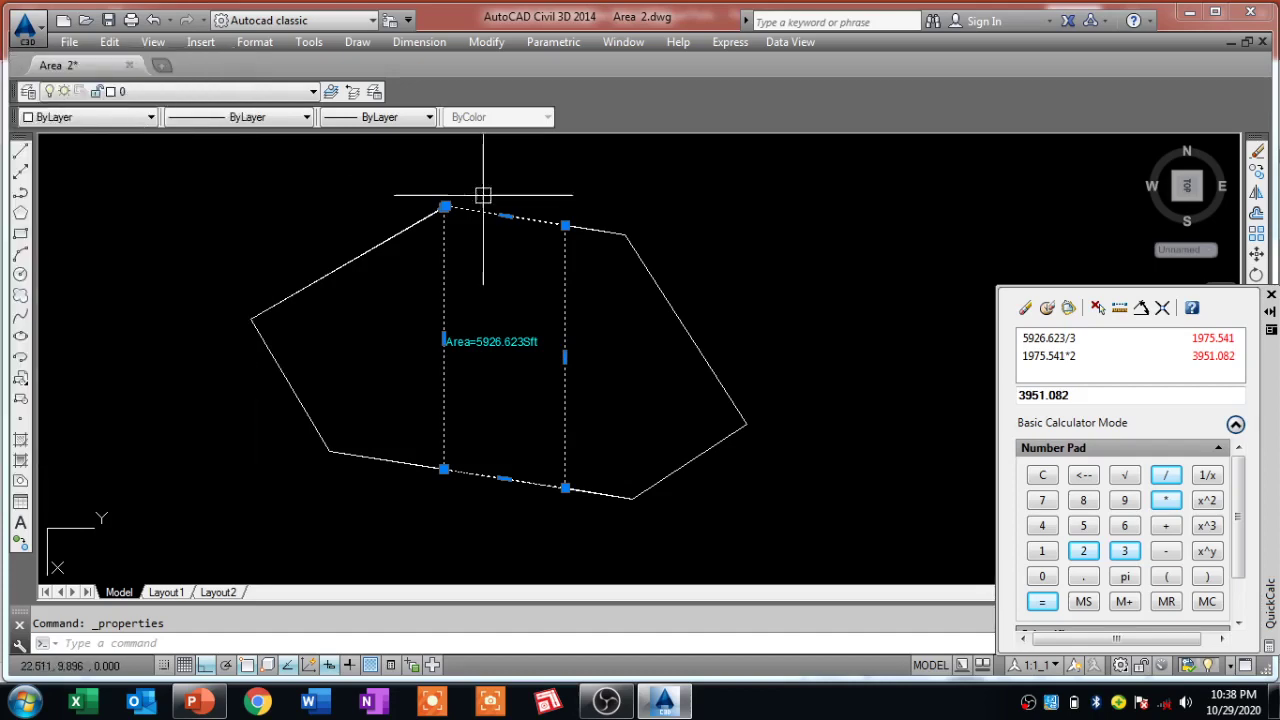
pyautogui.press('Escape')
pyautogui.click(619, 235)
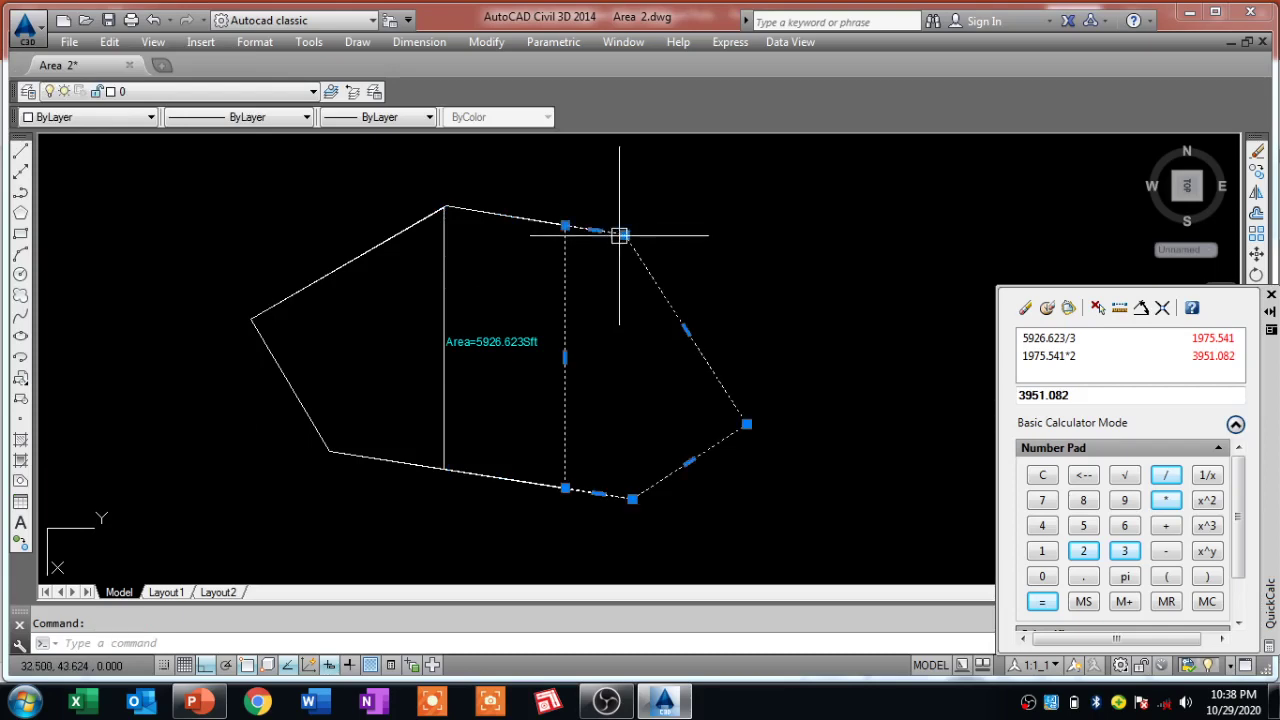
pyautogui.rightClick(619, 235)
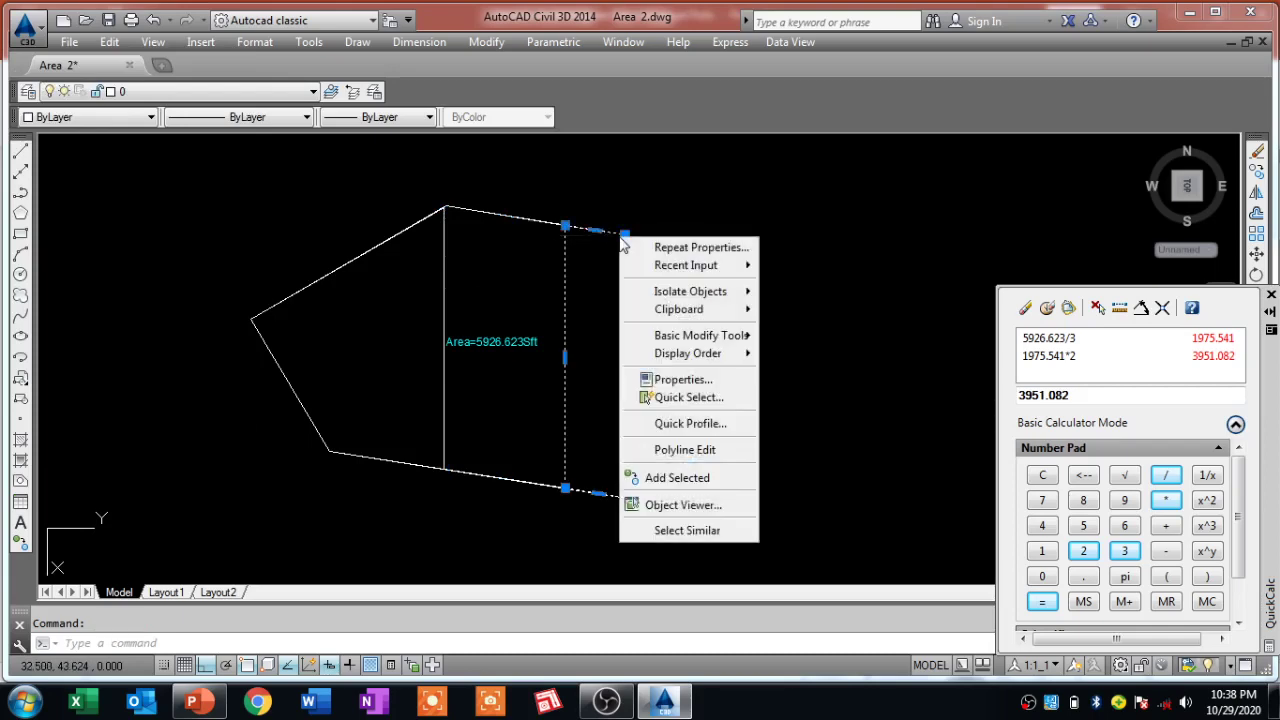
pyautogui.click(686, 380)
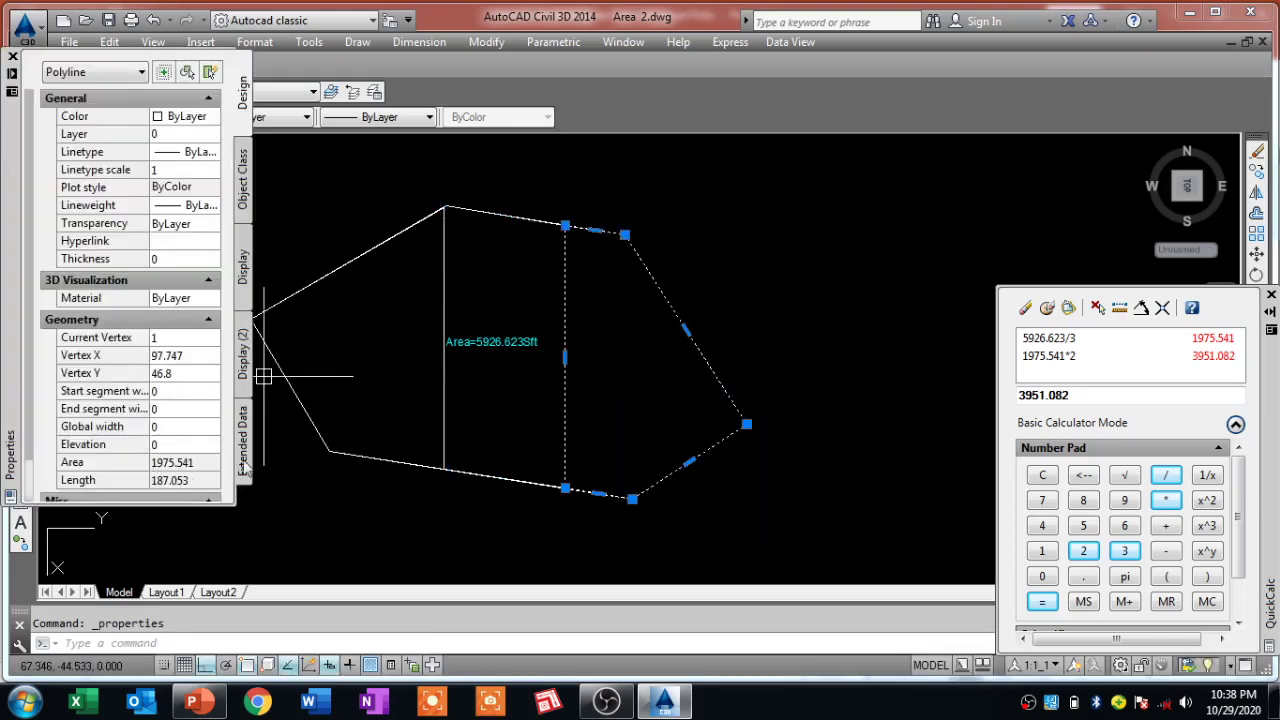
pyautogui.click(178, 463)
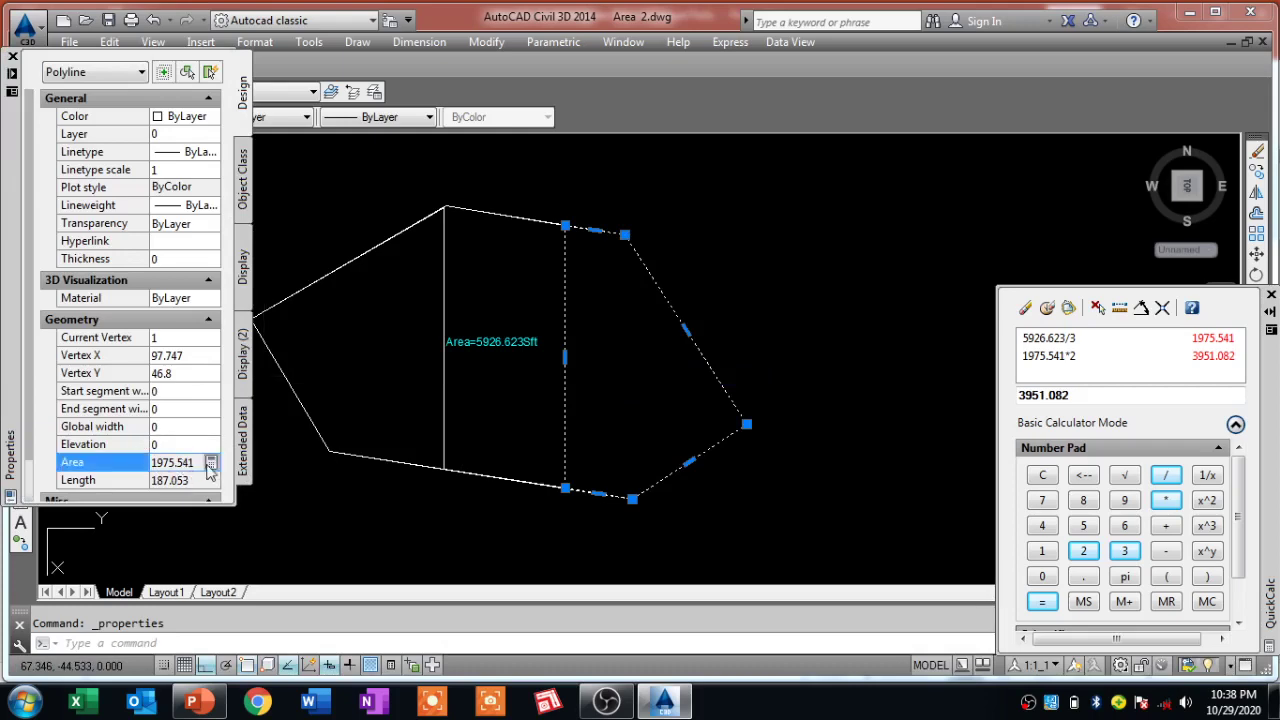
pyautogui.click(212, 463)
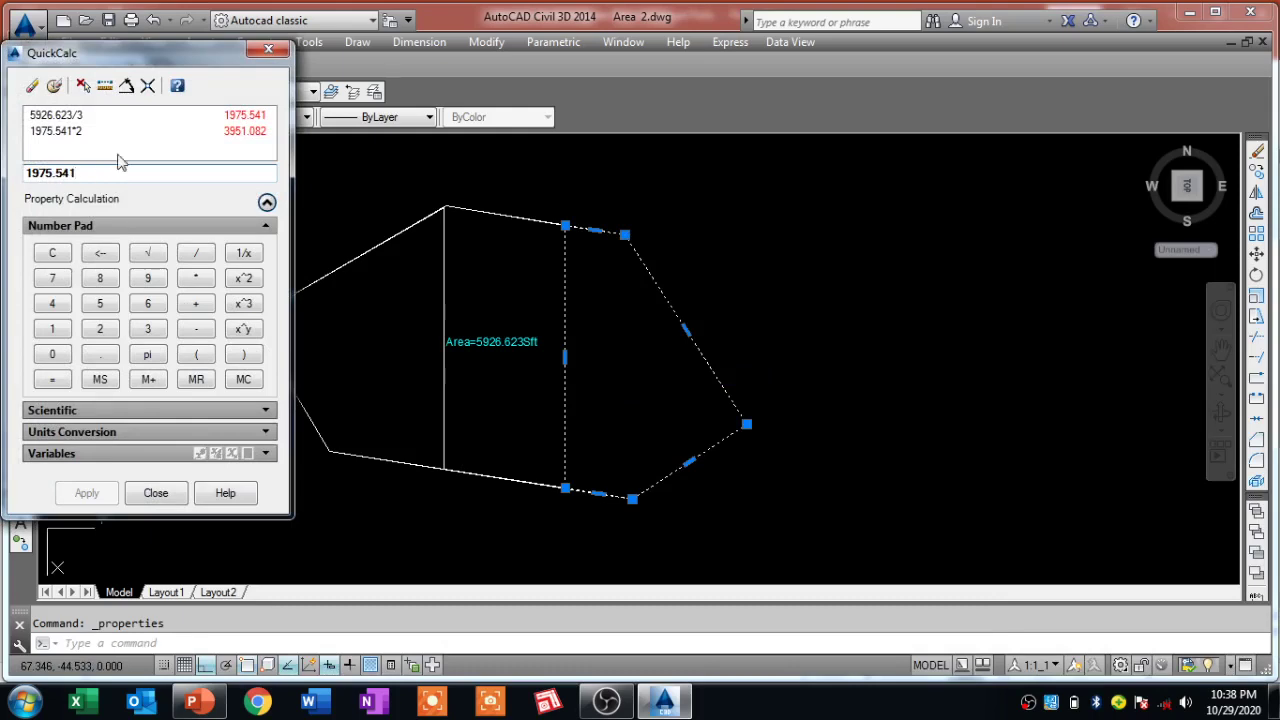
pyautogui.click(268, 49)
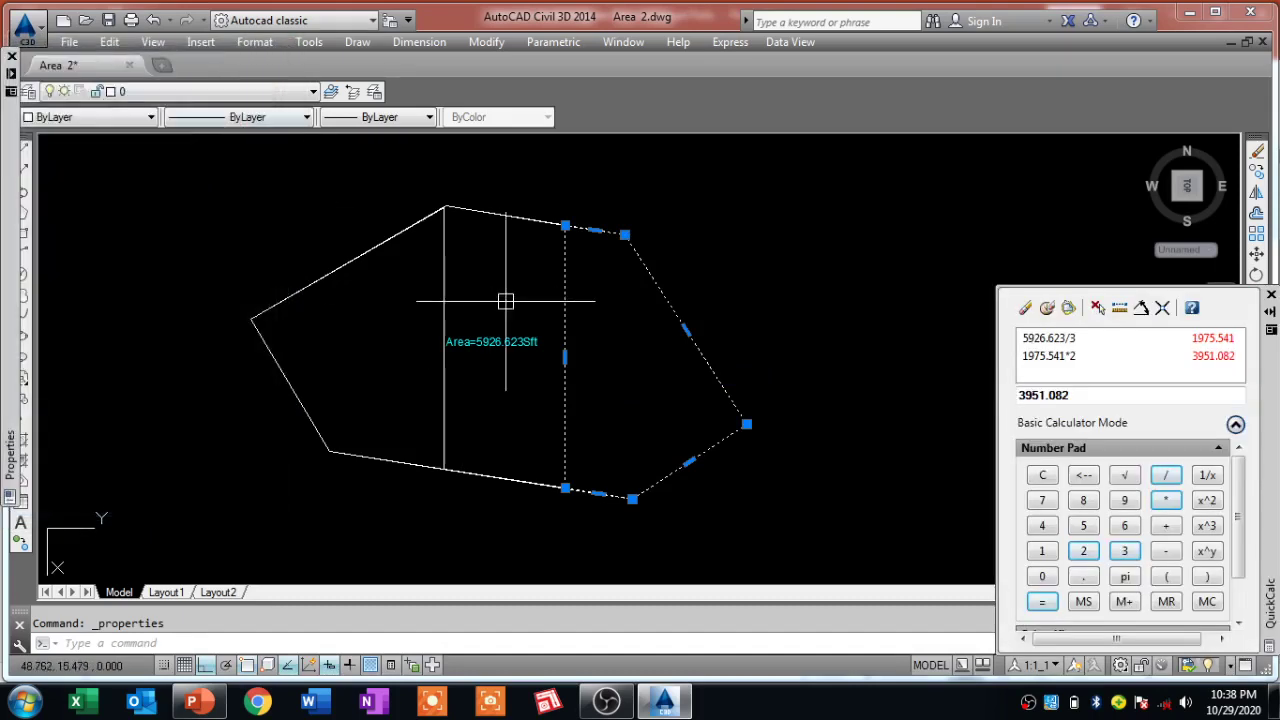
pyautogui.press('Escape')
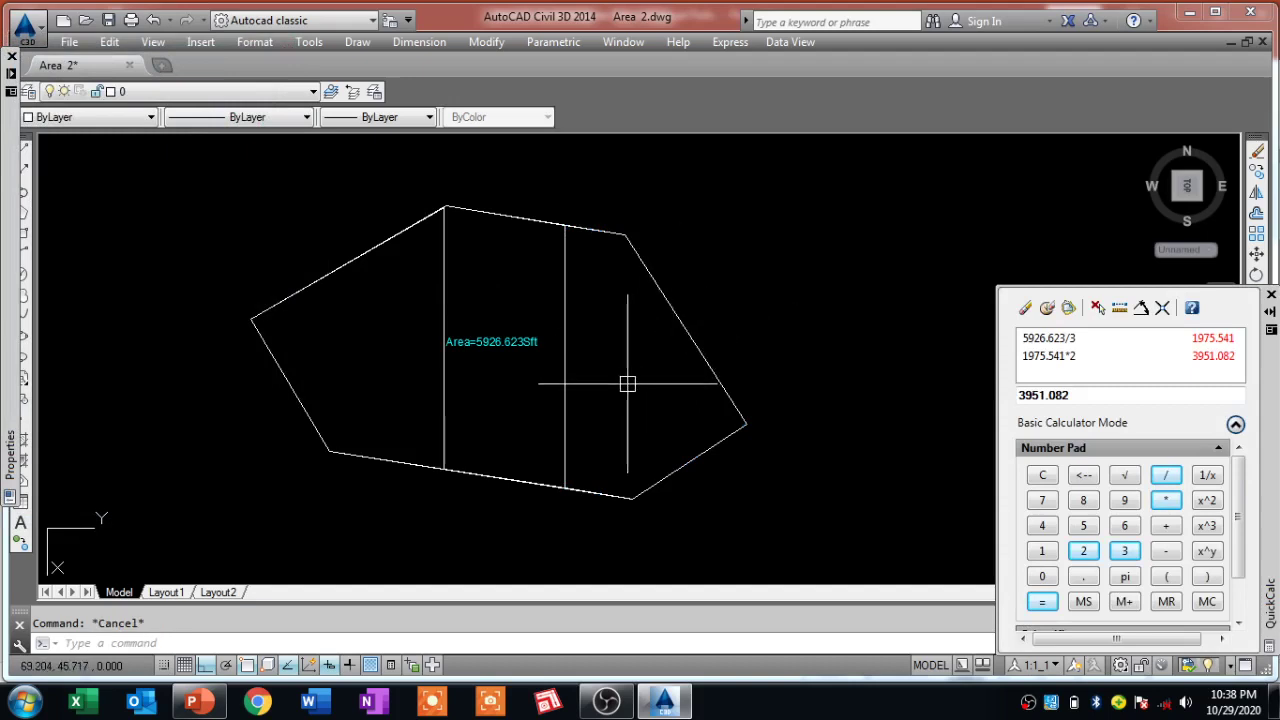
pyautogui.moveTo(623, 374); pyautogui.dragTo(625, 391, button='middle')
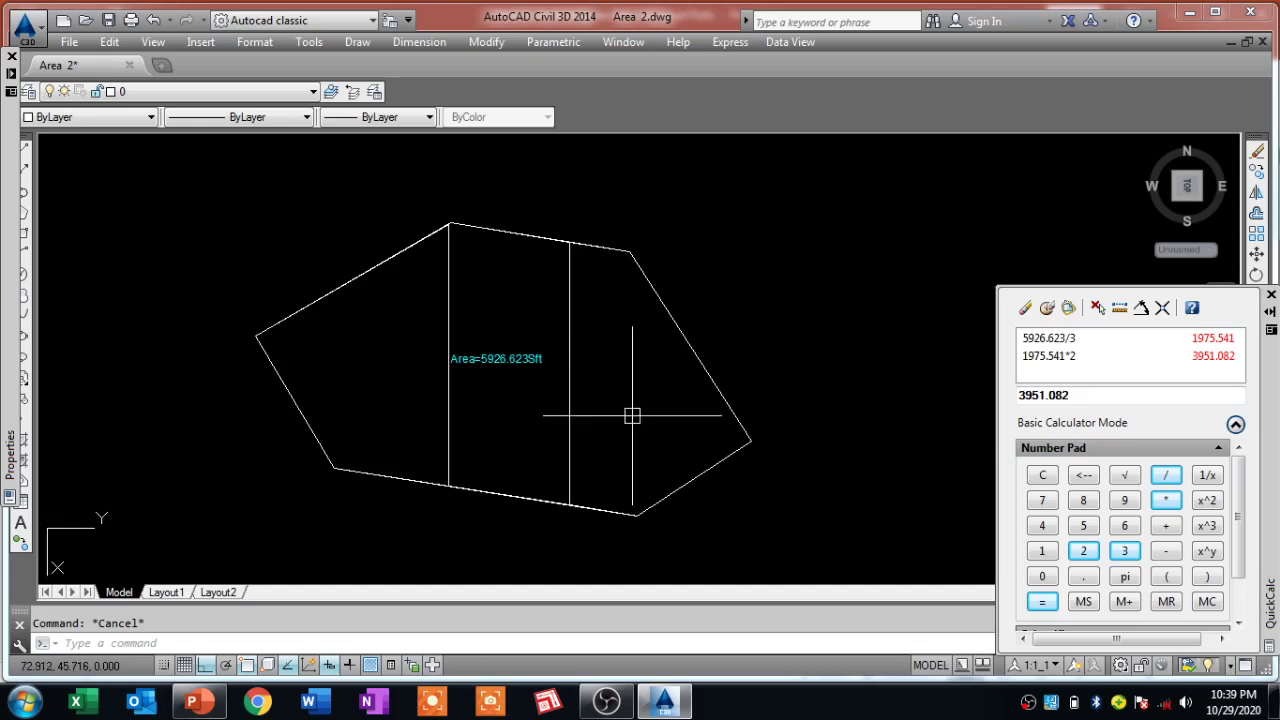
pyautogui.moveTo(632, 416); pyautogui.dragTo(638, 395, button='middle')
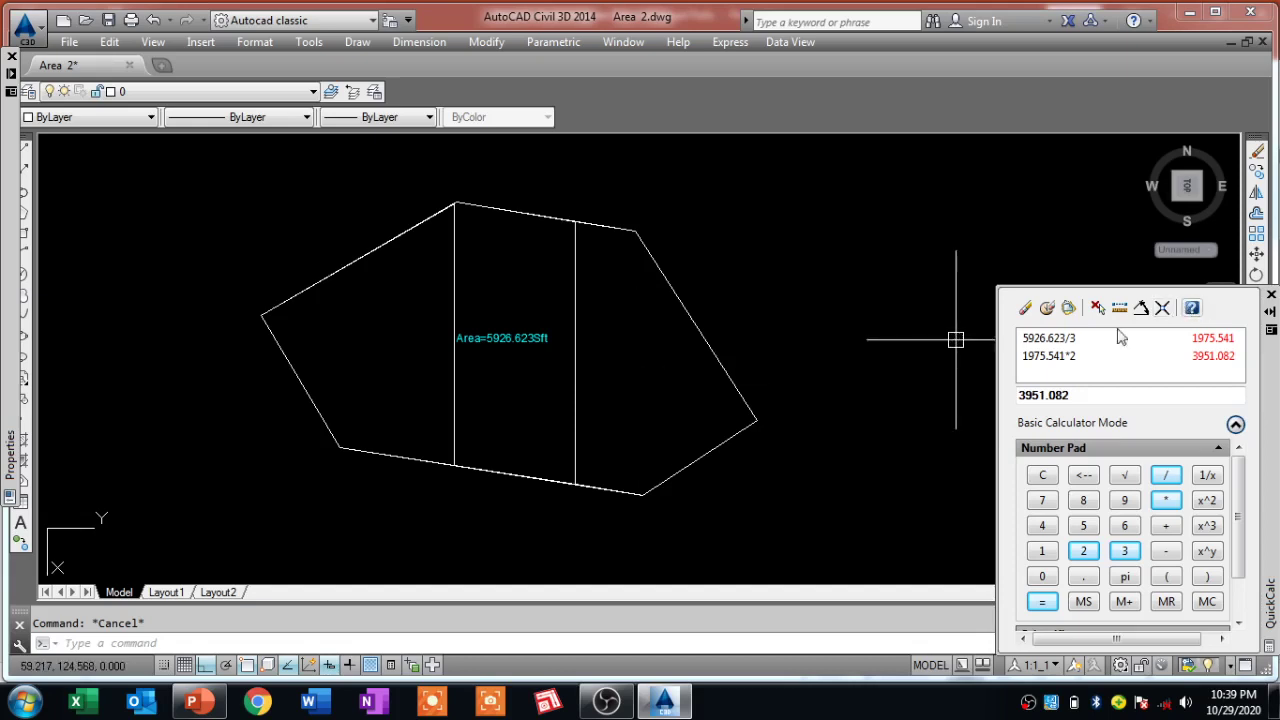
pyautogui.moveTo(615, 388); pyautogui.dragTo(647, 398, button='middle')
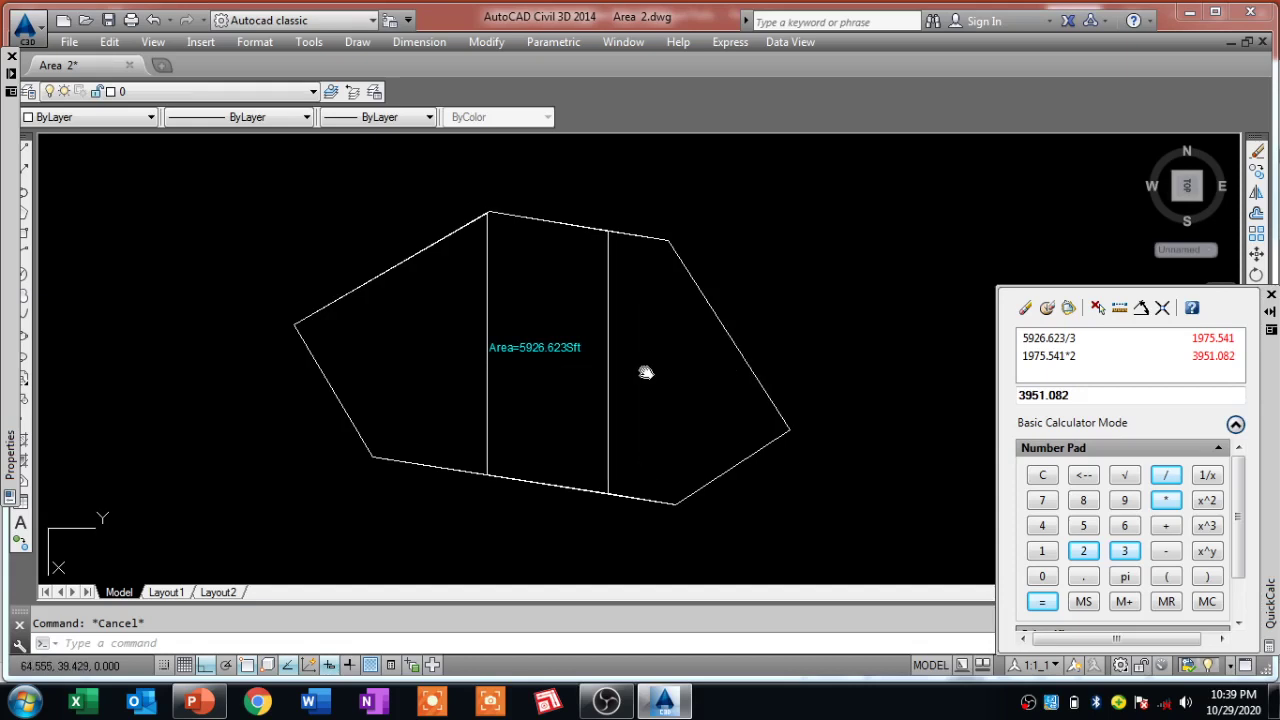
pyautogui.moveTo(644, 371); pyautogui.dragTo(627, 352, button='middle')
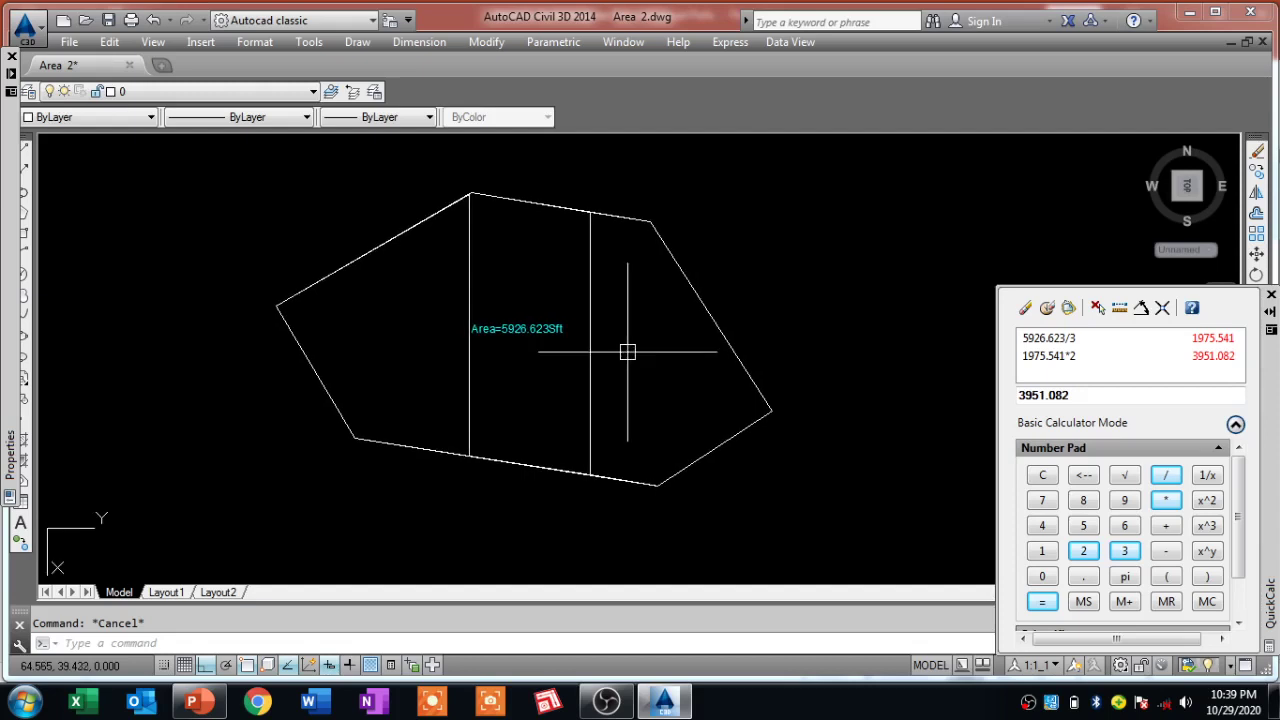